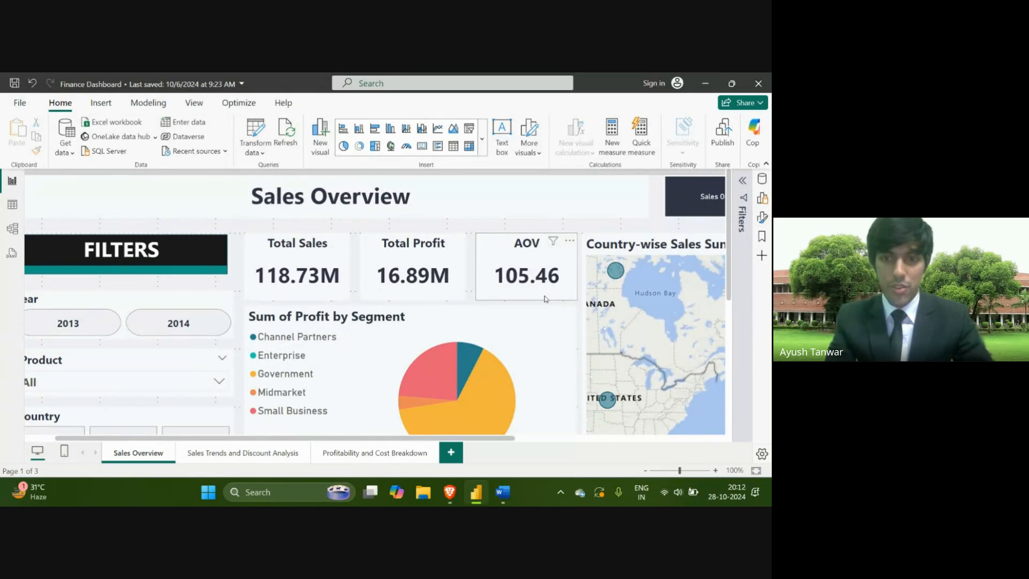
- Review the Sales Overview page, examining the Sales and Cumulative Growth by Year & Quarter chart closely
scroll(545, 299, "down", 1, "ctrl")
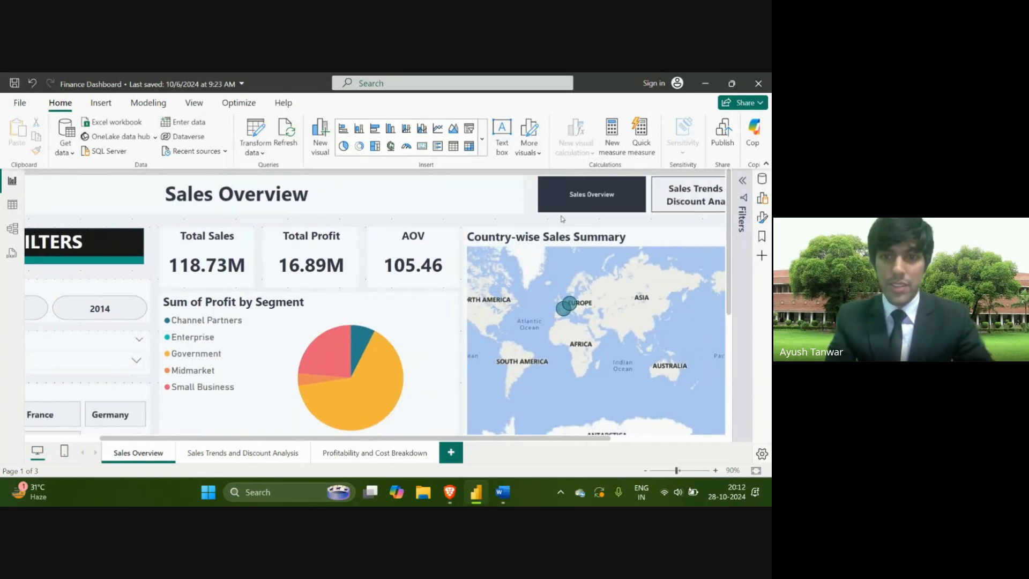
scroll(562, 219, "down", 4, "ctrl")
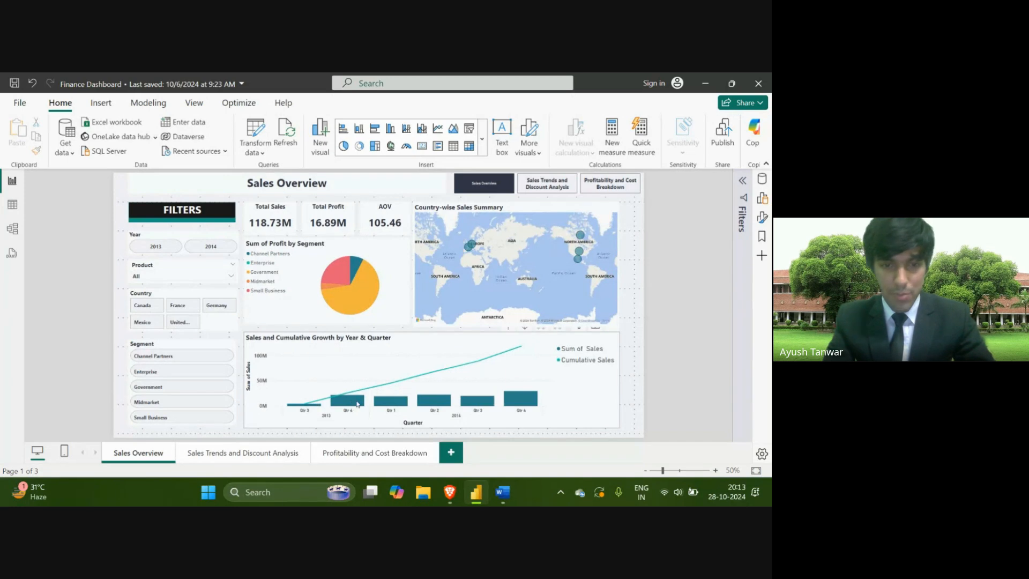
scroll(391, 402, "up", 4)
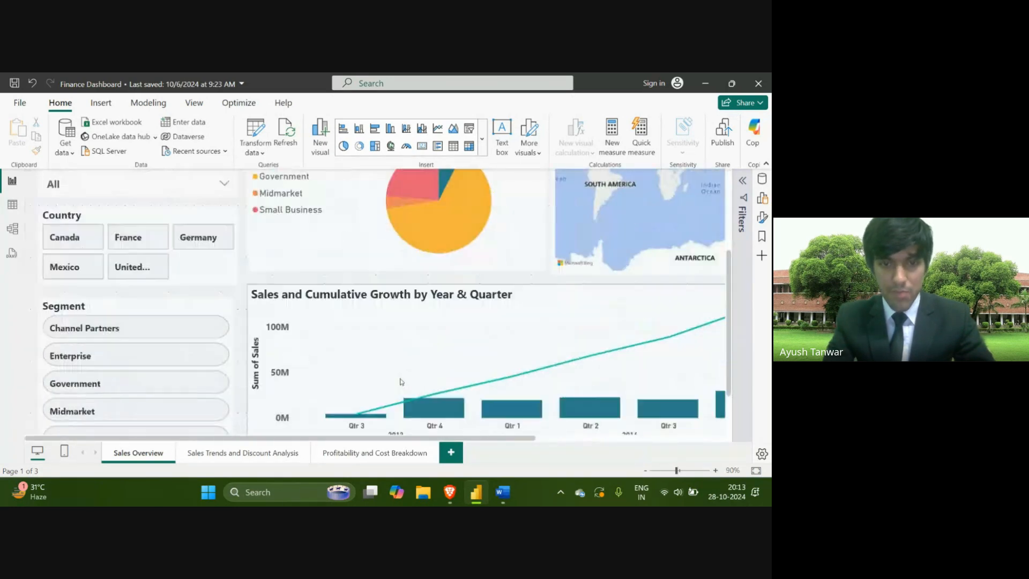
scroll(401, 382, "right", 1)
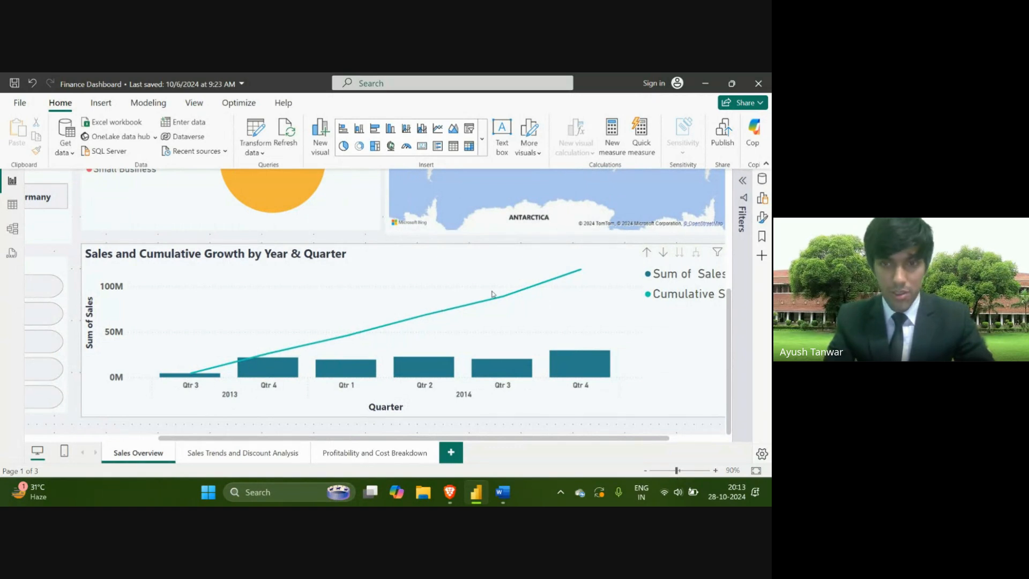
scroll(492, 294, "down", 3)
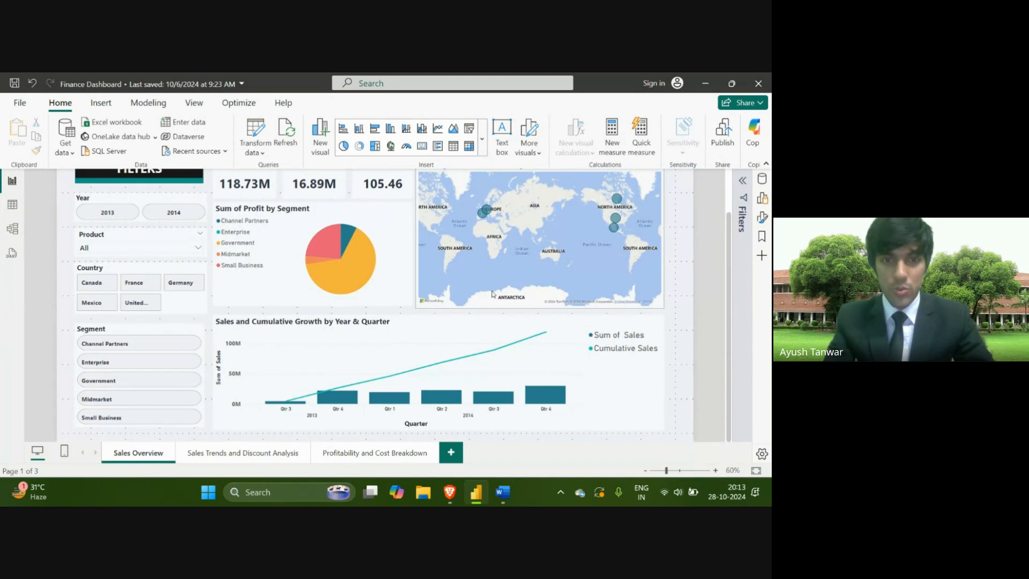
- Open the Sales Trends and Discount Analysis page and inspect the Average Discount Breakdown by Band and the quarterly sales bars
left_click(231, 454)
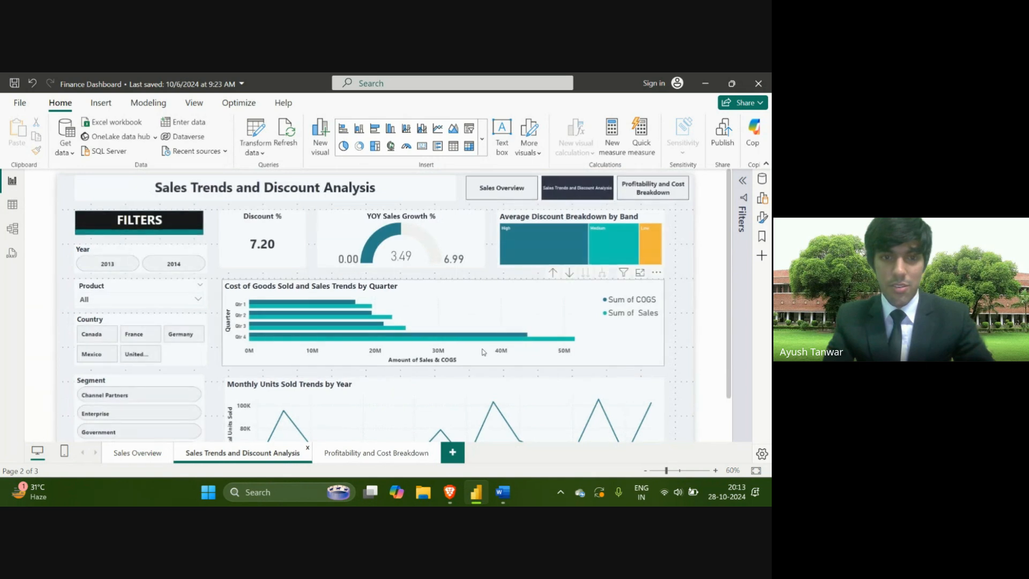
scroll(483, 352, "down", 1)
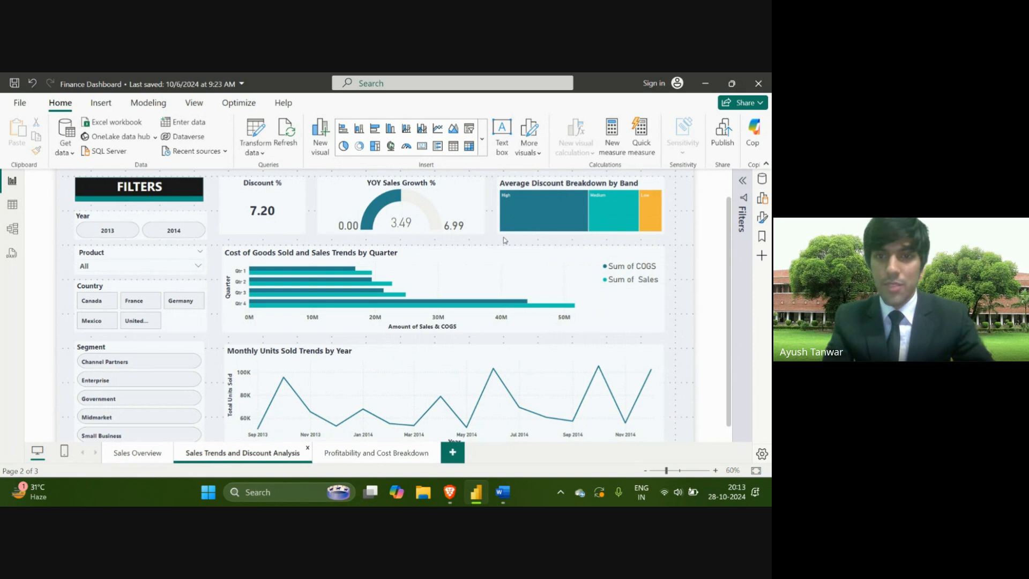
scroll(503, 241, "up", 2)
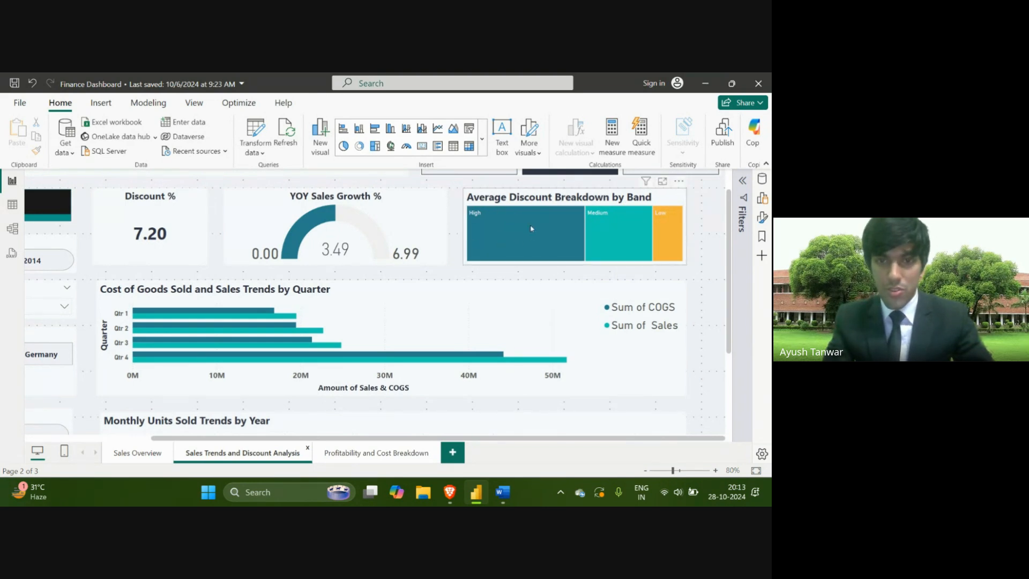
mouse_move(502, 227)
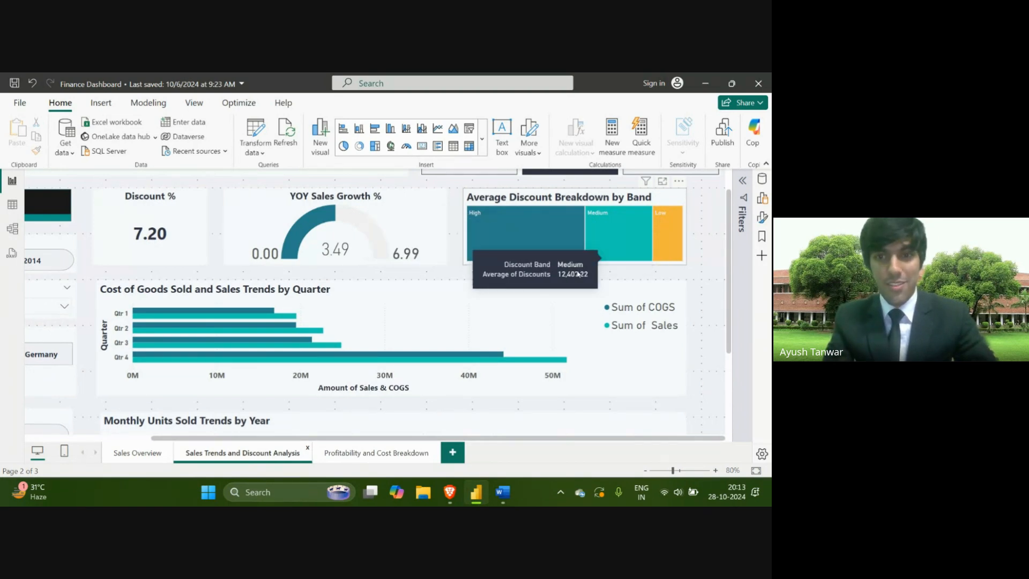
scroll(524, 307, "down", 1)
mouse_move(523, 308)
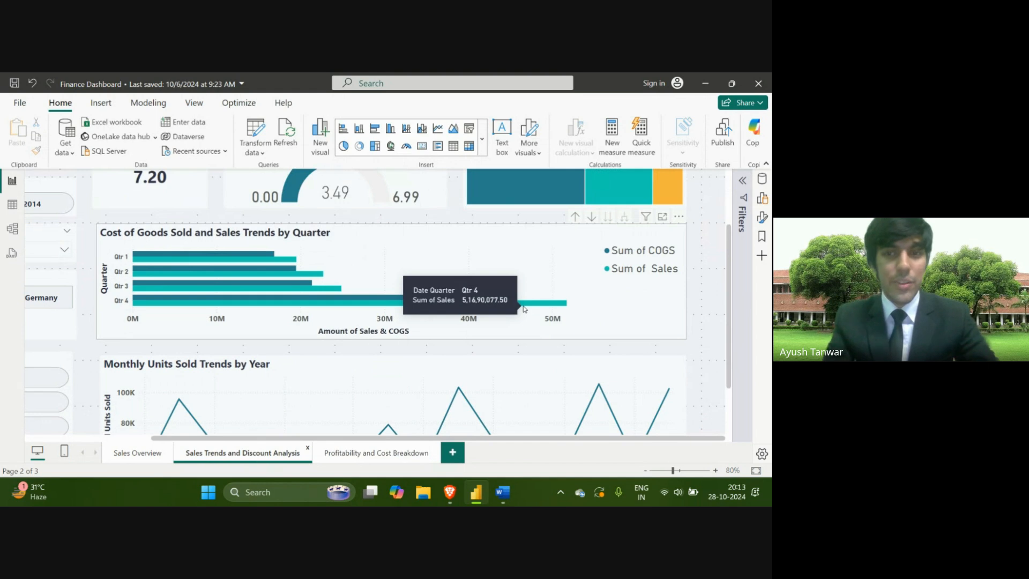
scroll(593, 292, "up", 1)
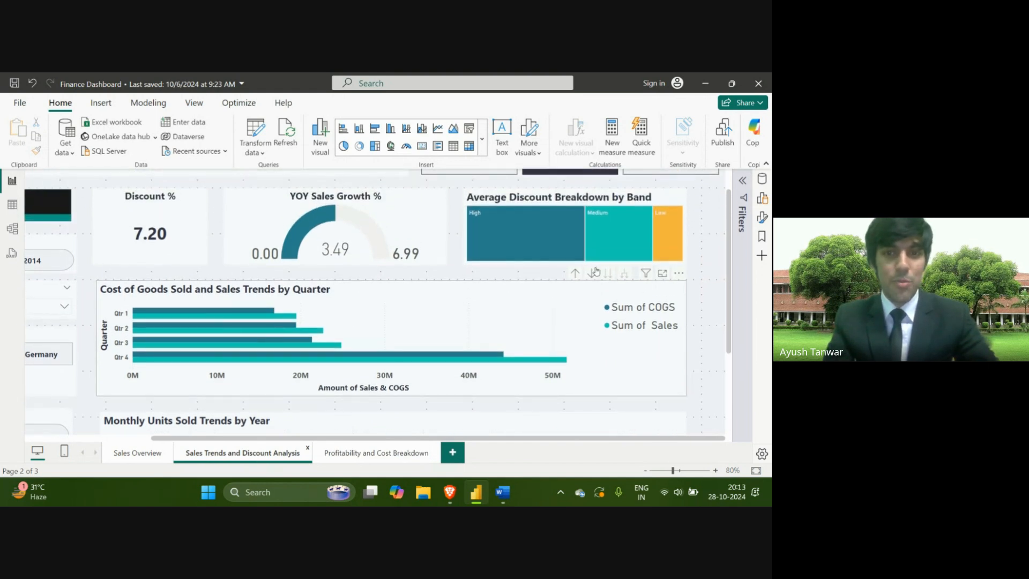
mouse_move(569, 215)
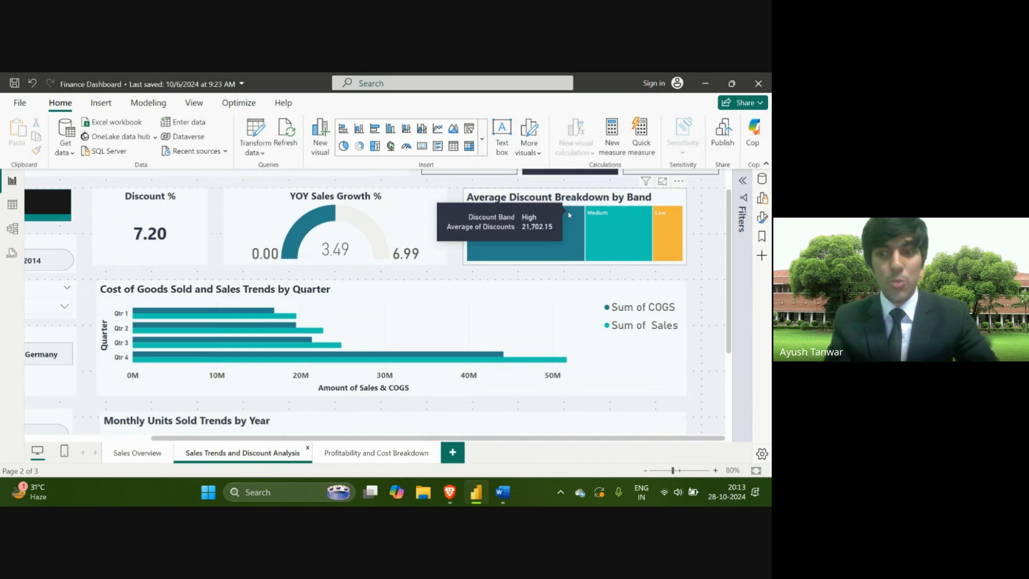
- Examine the Cost of Goods Sold and Sales Trends by Quarter chart and the Monthly Units Sold Trends by Year chart
scroll(569, 215, "down", 2)
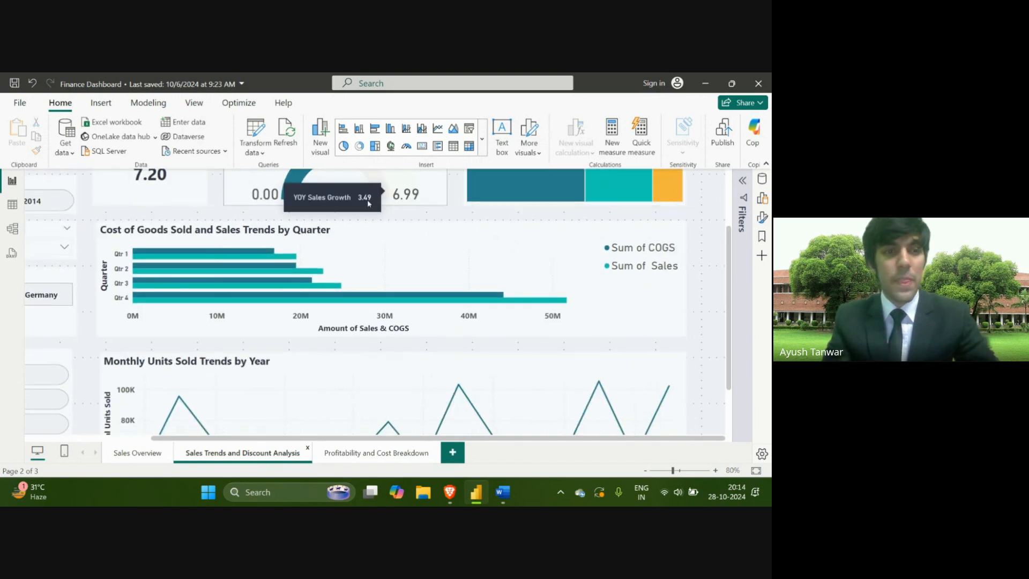
scroll(369, 202, "down", 1)
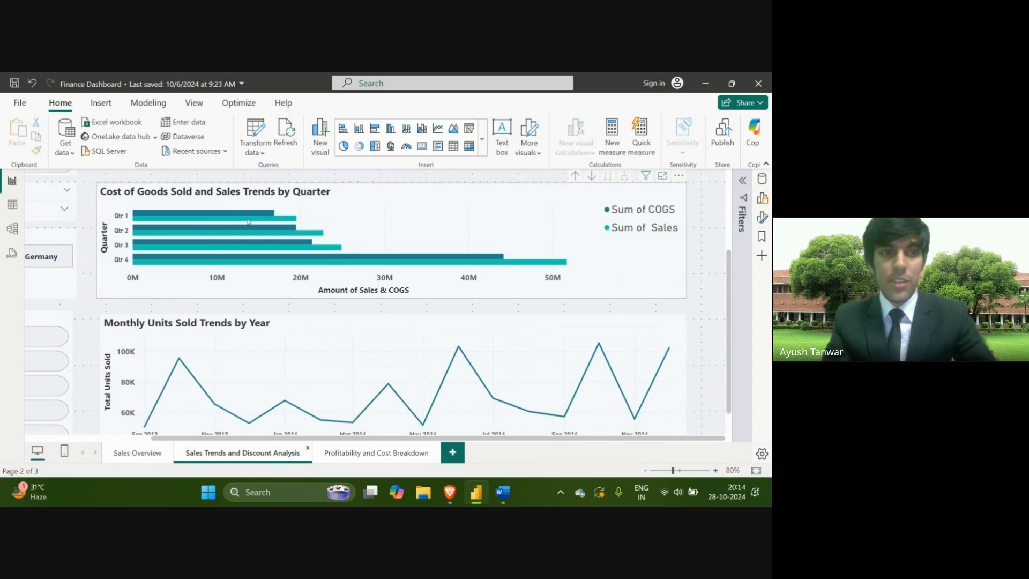
mouse_move(298, 259)
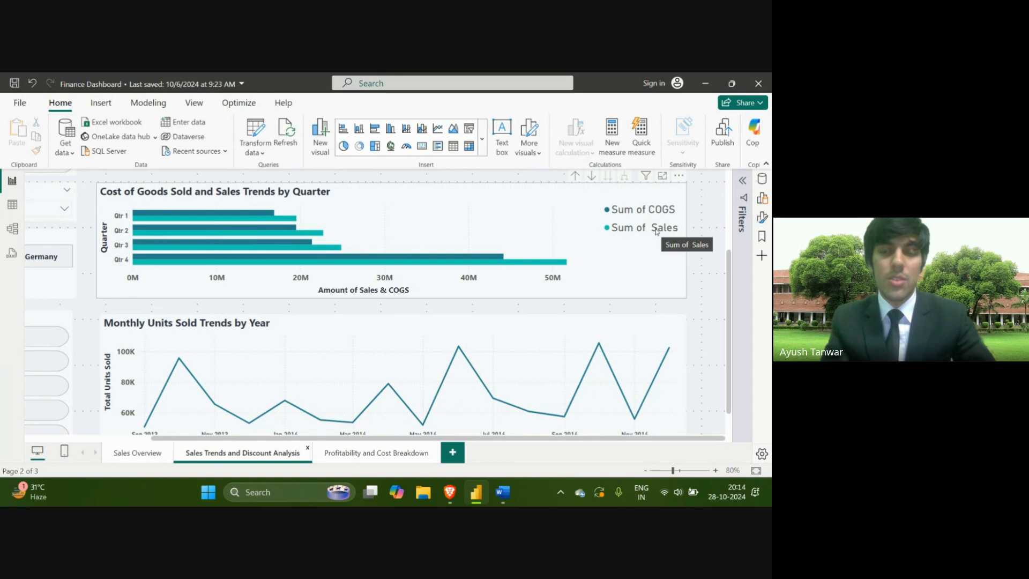
scroll(656, 228, "down", 1)
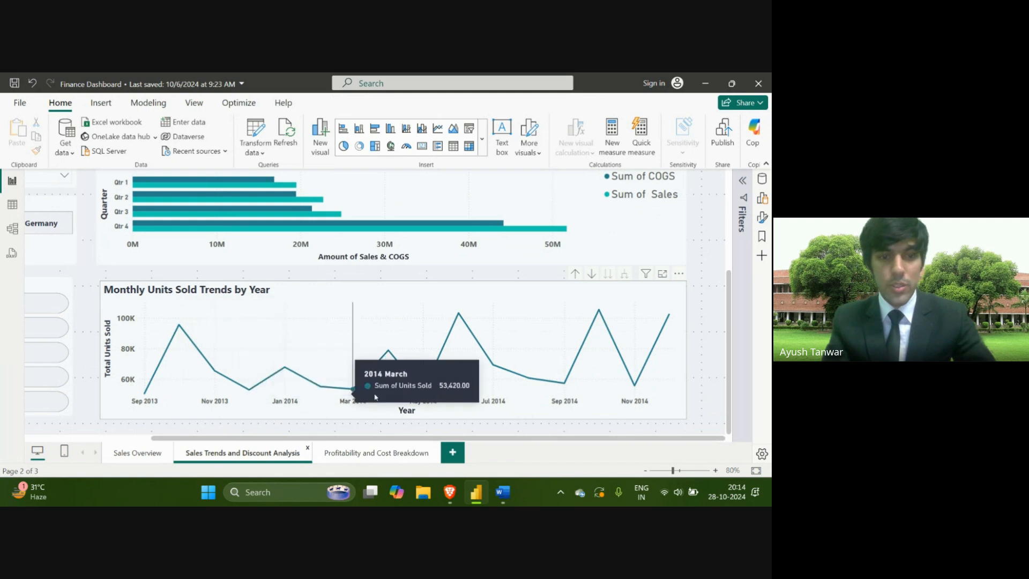
scroll(403, 405, "down", 5)
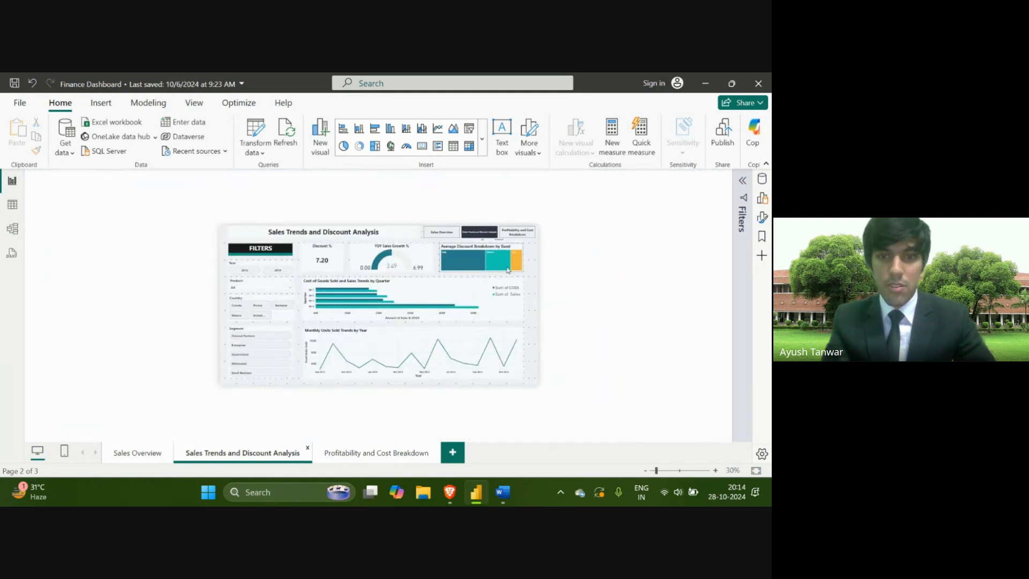
scroll(507, 270, "up", 5)
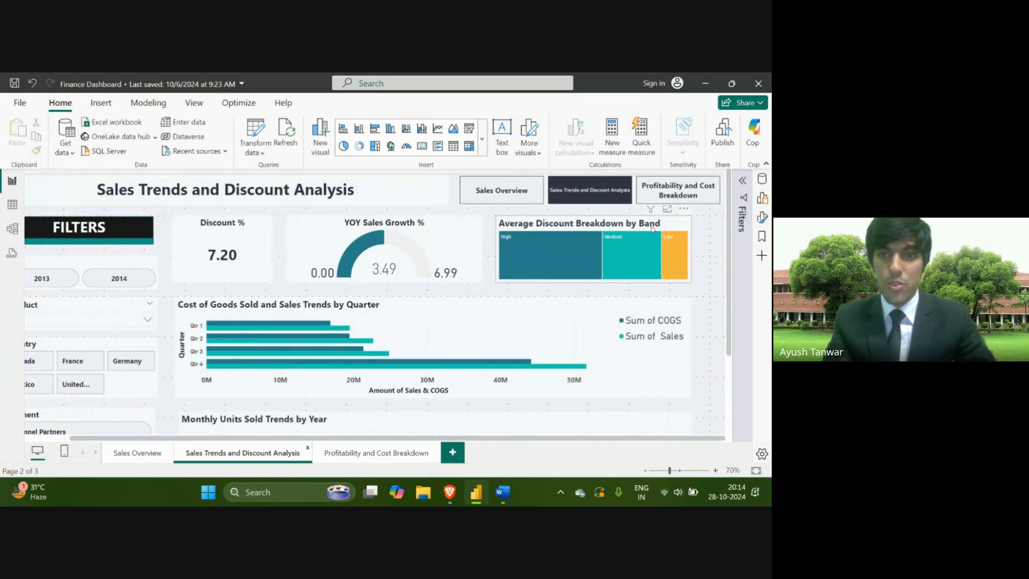
- Open the Profitability and Cost Breakdown page and inspect the cost per unit by year, quarter and segment
left_click(694, 188)
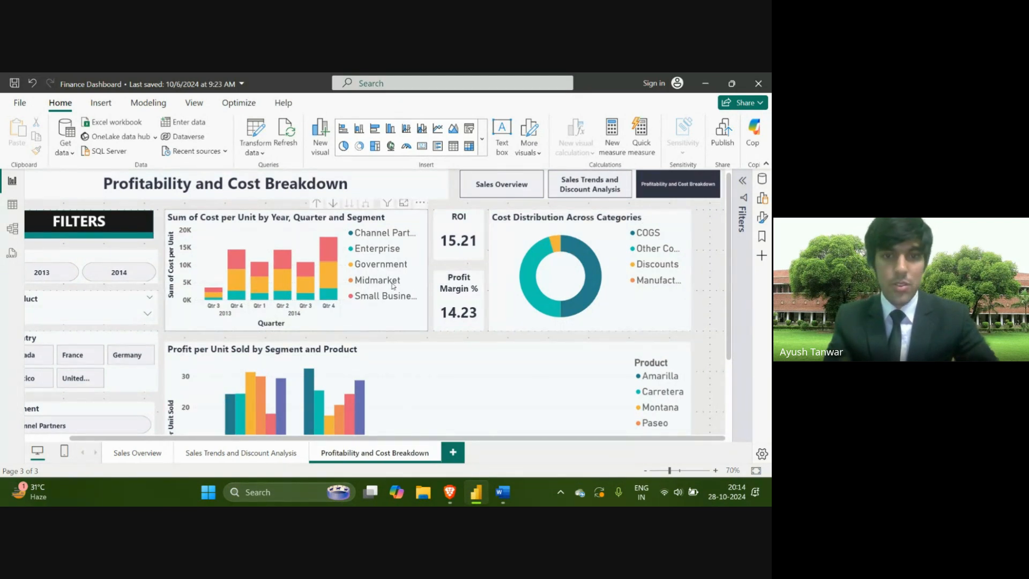
scroll(394, 285, "down", 3)
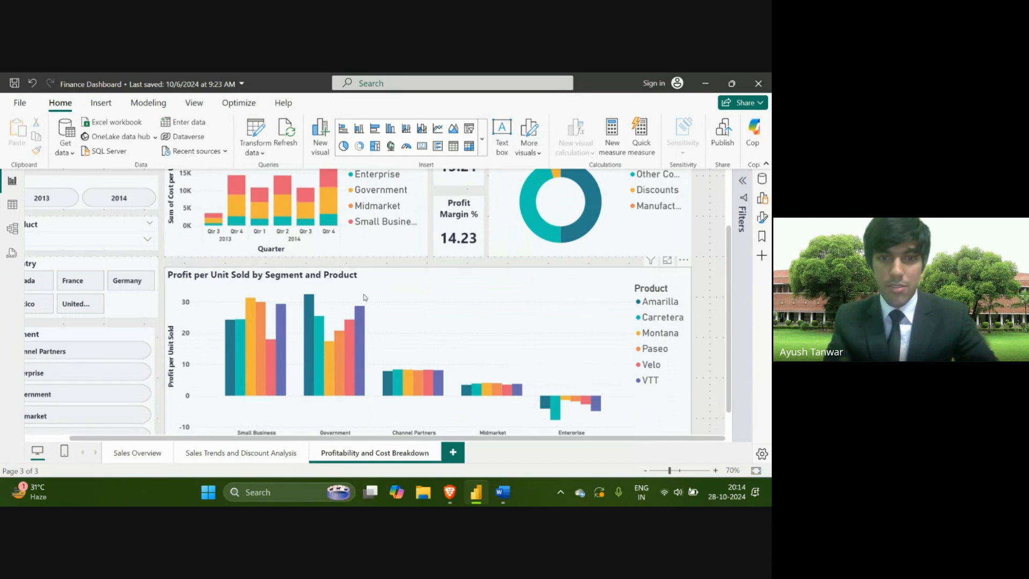
scroll(363, 296, "up", 3)
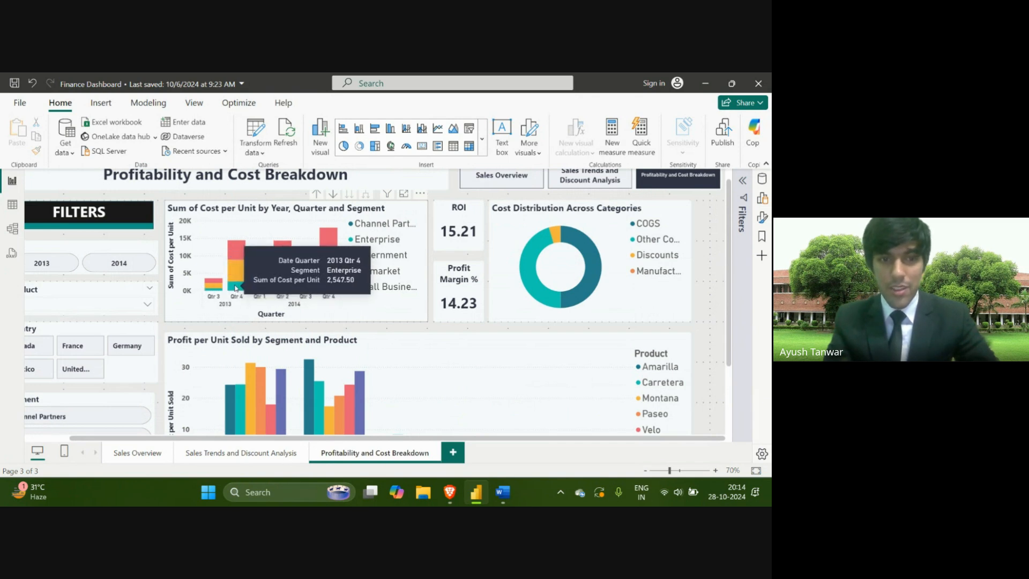
mouse_move(234, 268)
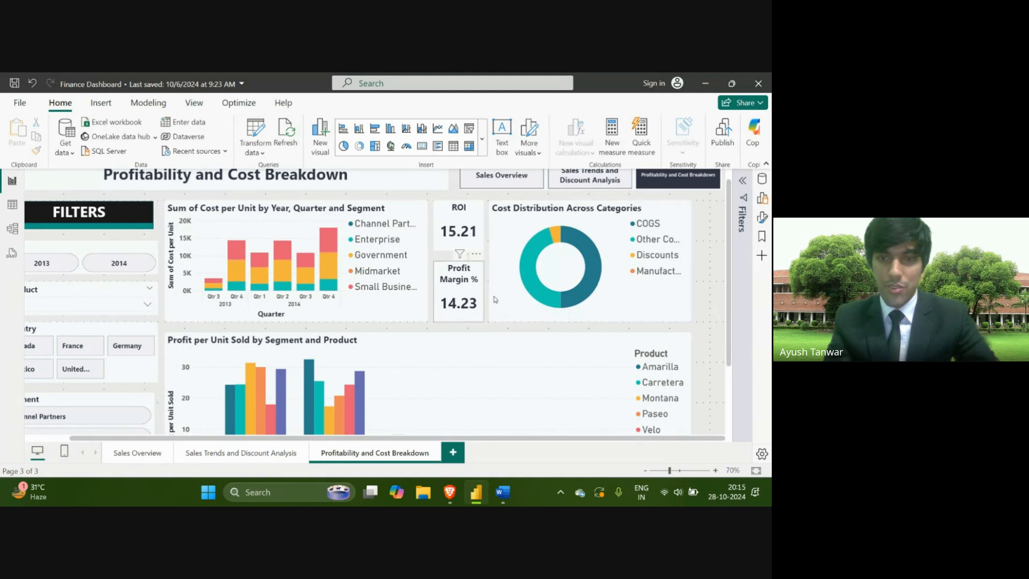
- Examine the Profit per Unit Sold by Segment and Product chart, comparing product bars across the segments
scroll(563, 259, "down", 1)
scroll(562, 260, "down", 3)
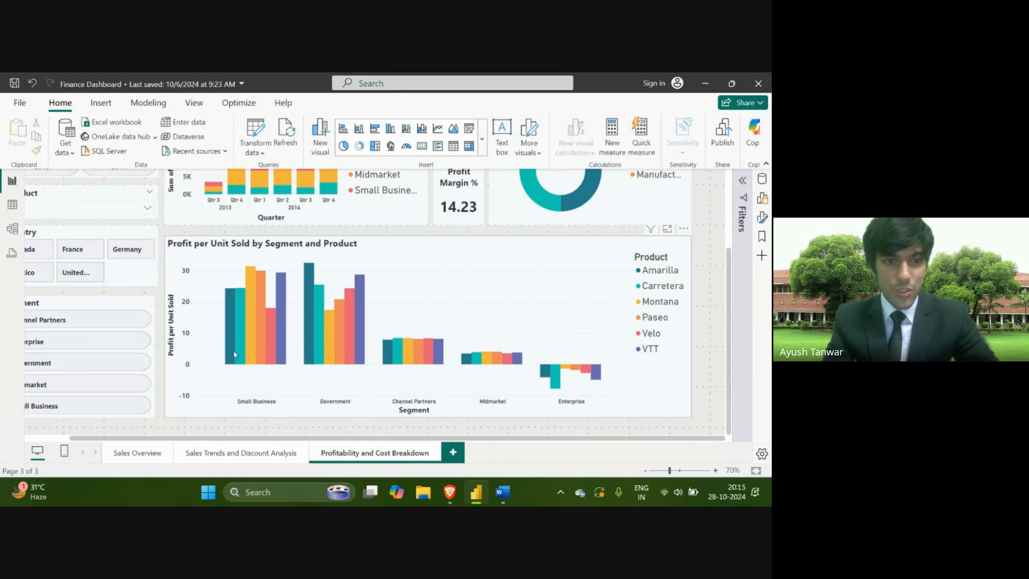
mouse_move(247, 345)
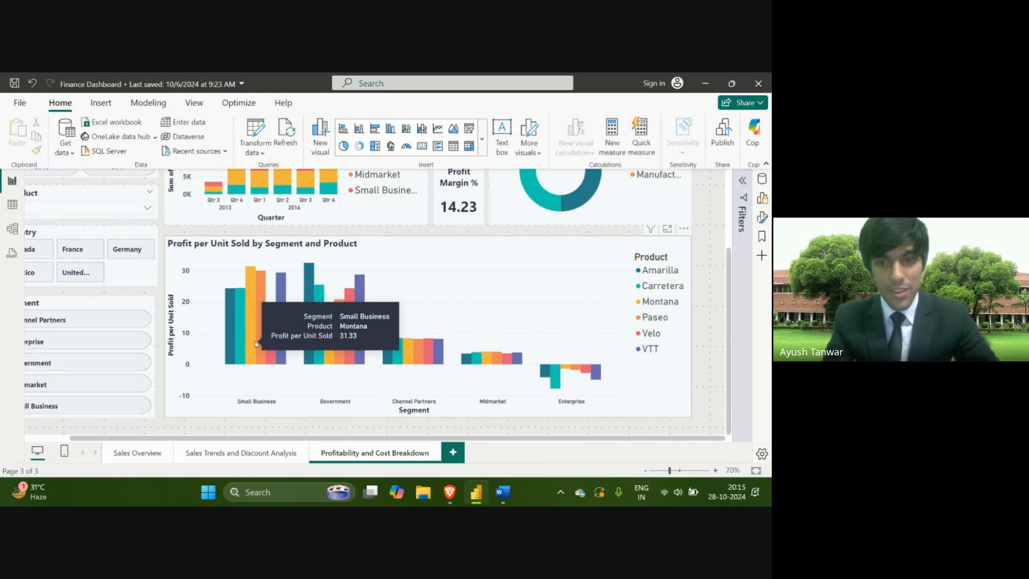
mouse_move(555, 376)
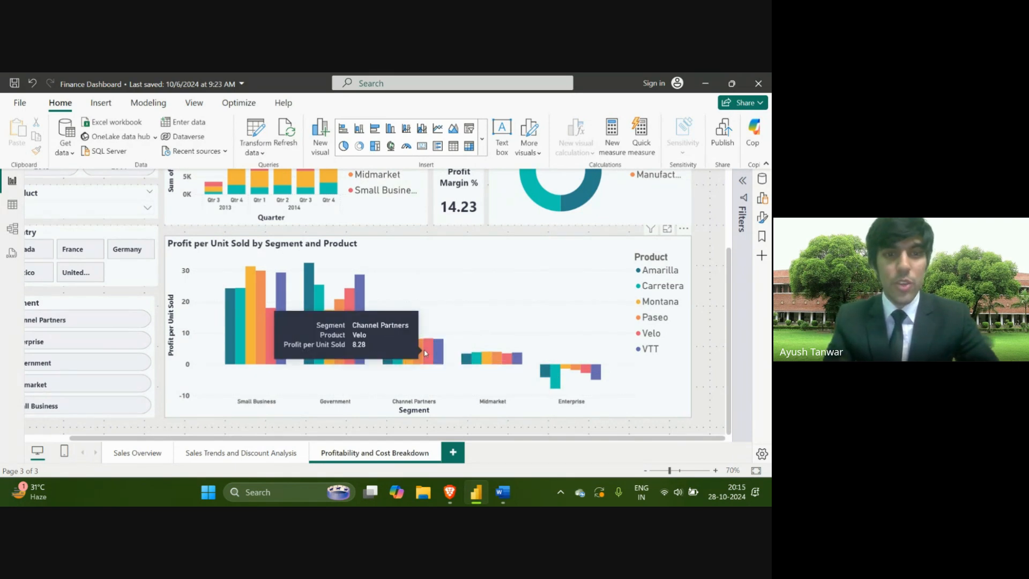
scroll(424, 352, "down", 3, "ctrl")
scroll(418, 311, "up", 2, "ctrl")
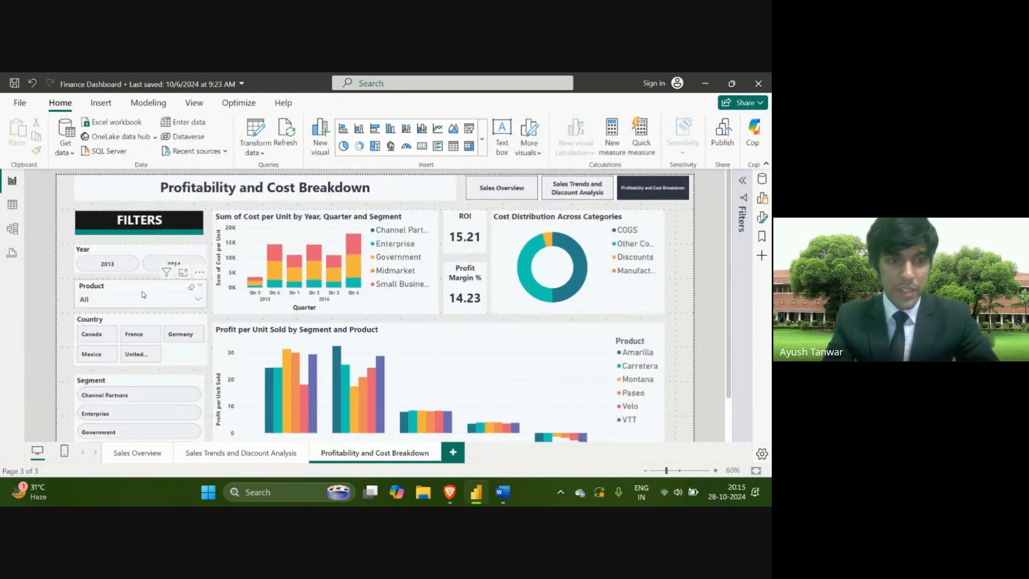
- Filter the page by France, add Germany to the country selection, and remove France so only Germany stays selected
scroll(143, 294, "down", 1)
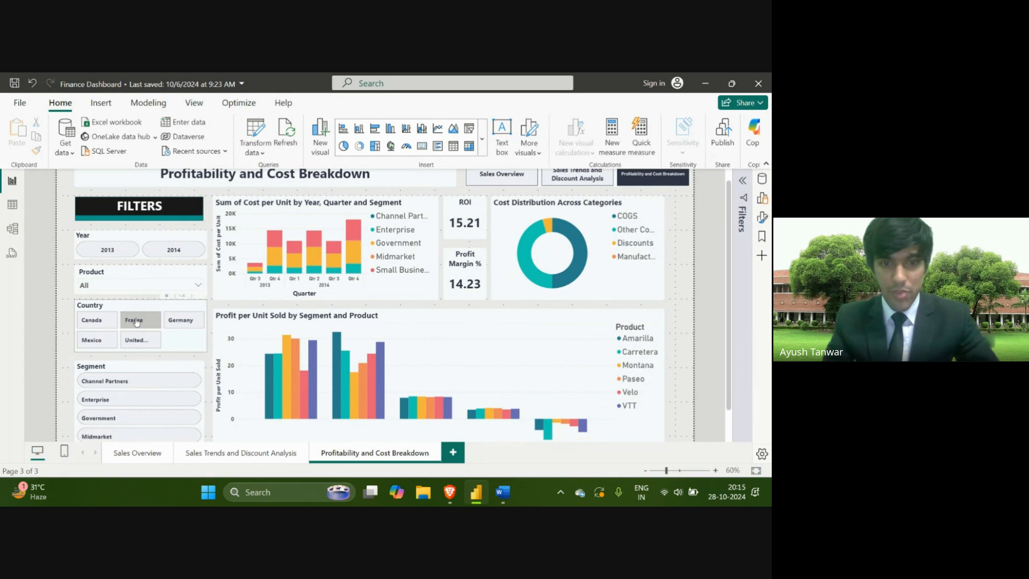
left_click(137, 321)
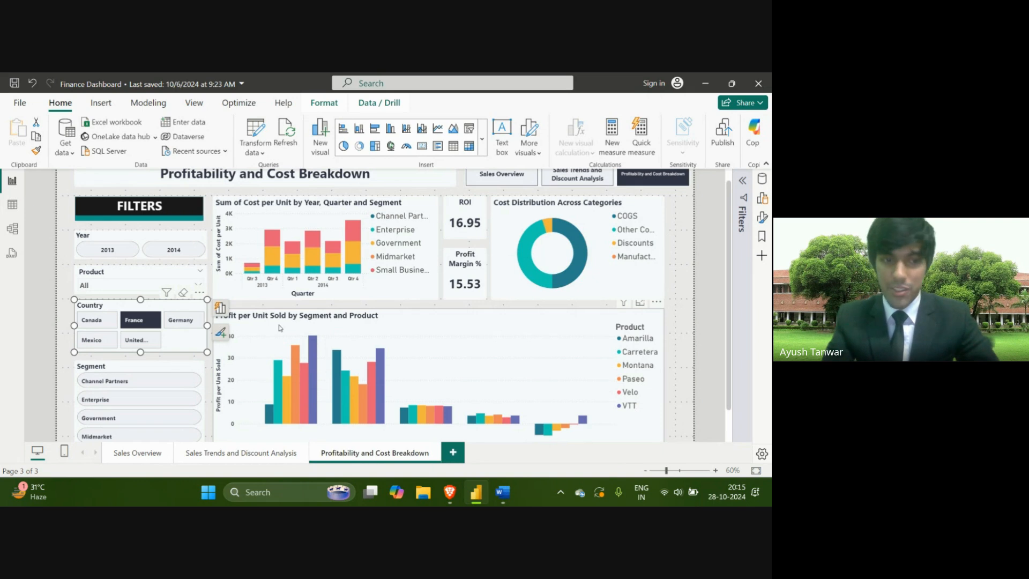
left_click(186, 325, "ctrl")
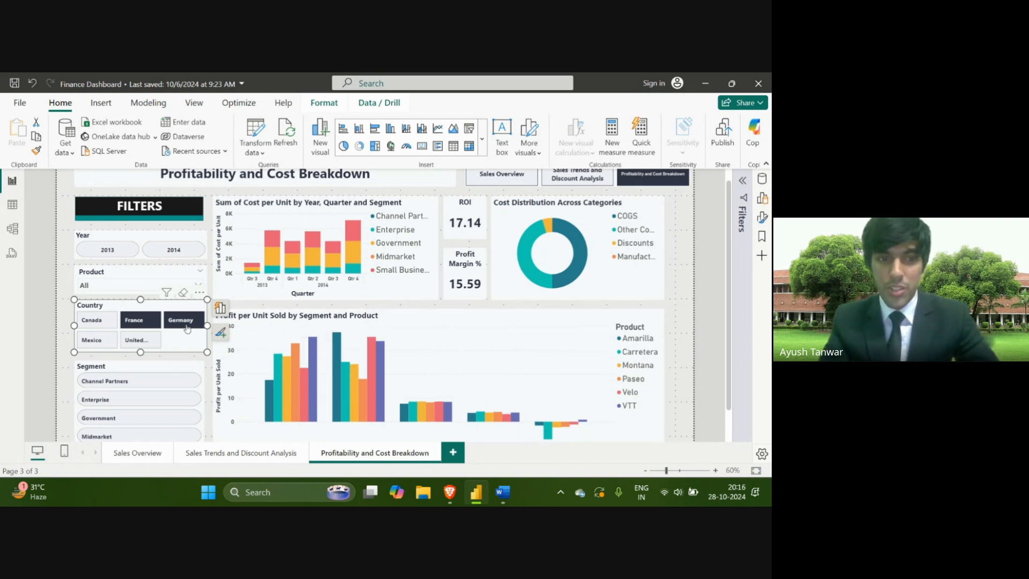
left_click(145, 323, "ctrl")
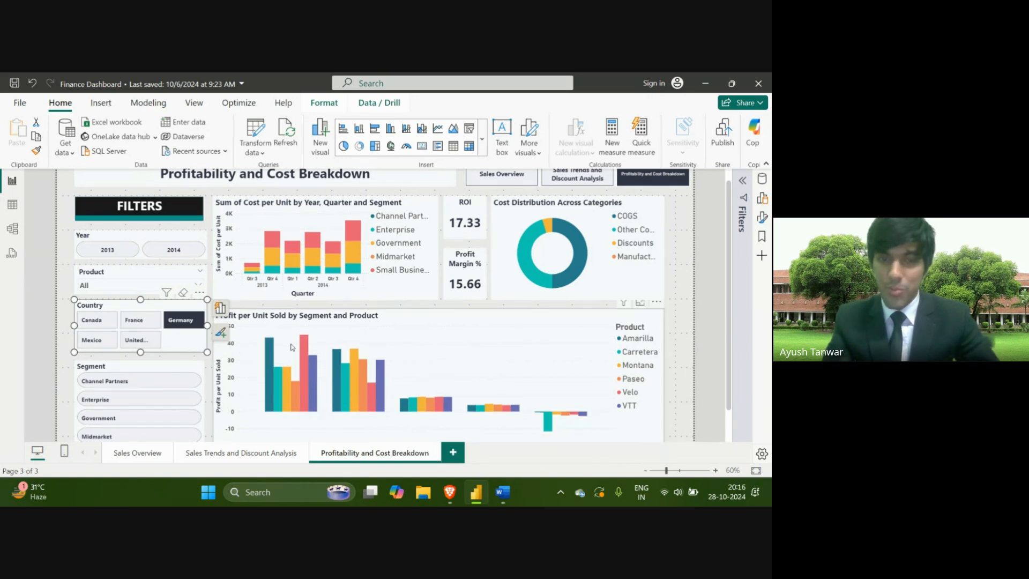
- Inspect Germany's profit per unit sold by segment and product, and list the options of the Product filter
scroll(292, 347, "down", 1)
mouse_move(292, 348)
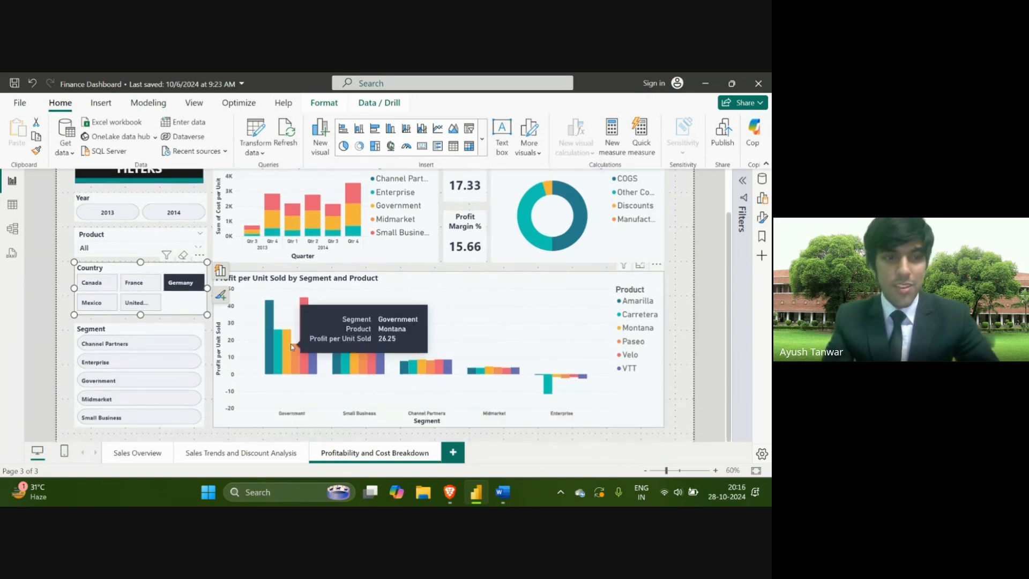
left_click(147, 250)
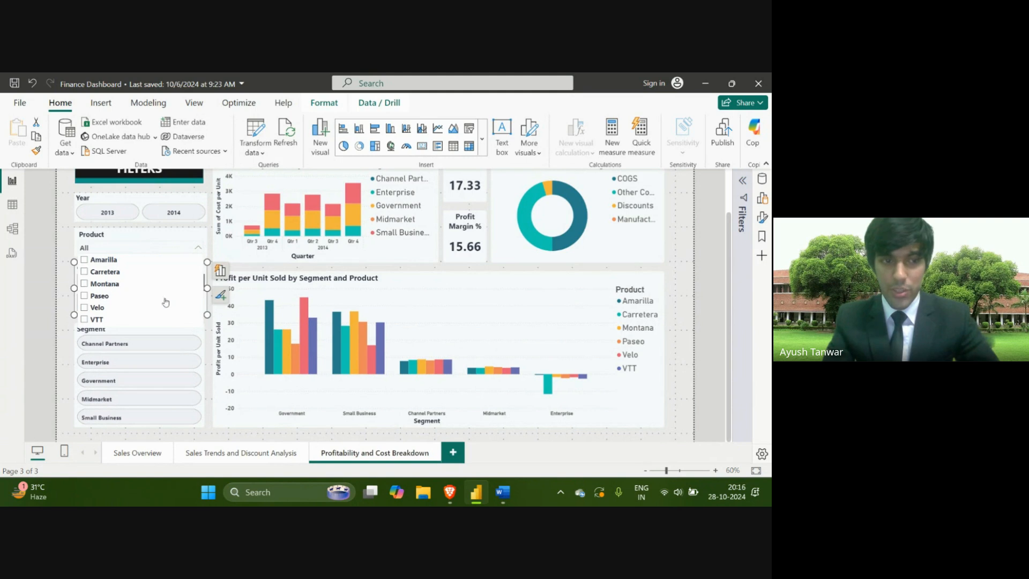
- Switch from the dashboard to the Google Meet call and advance the presented slides to the Key Metrics table
left_click(705, 84)
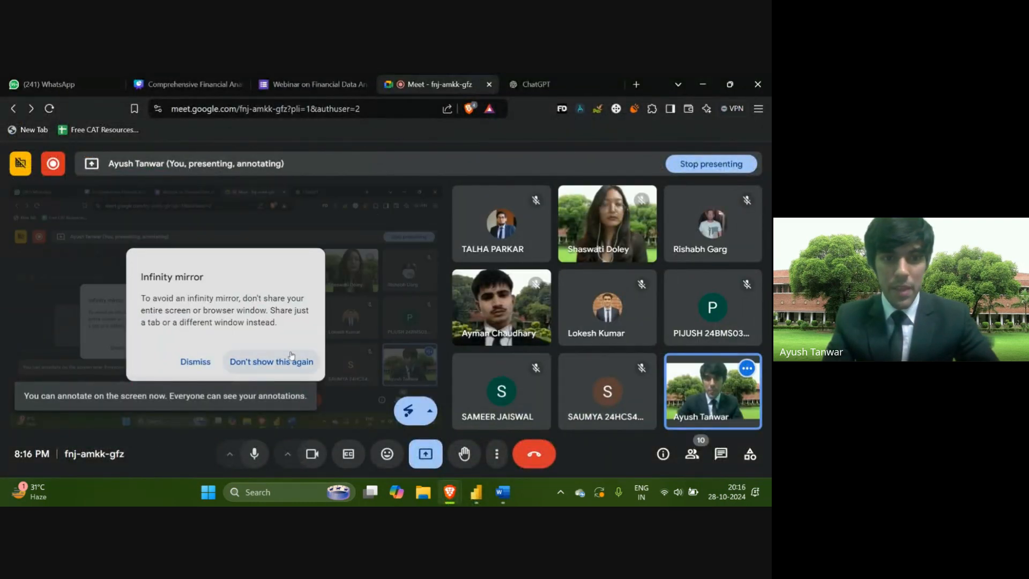
left_click(425, 454)
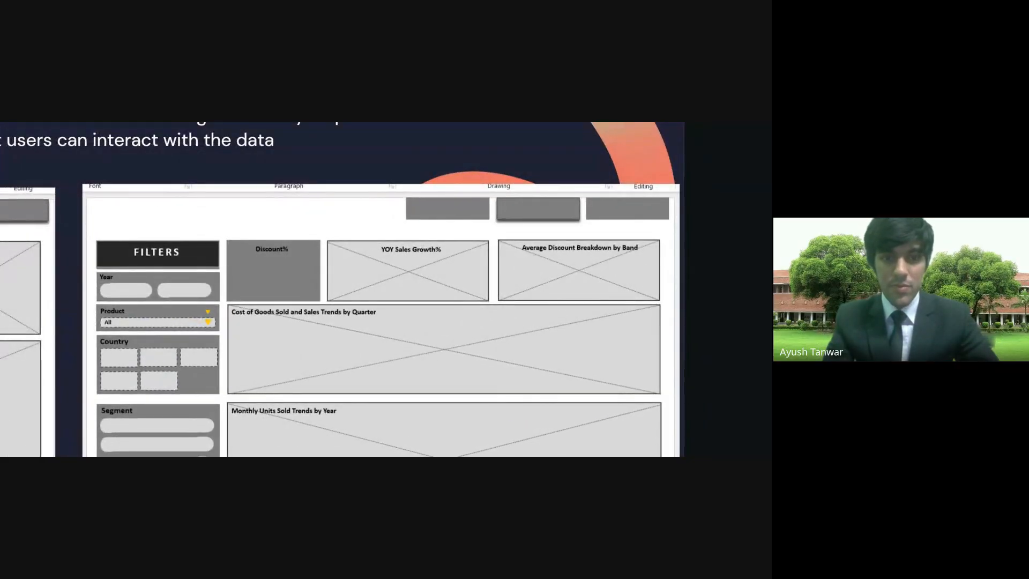
key("Right")
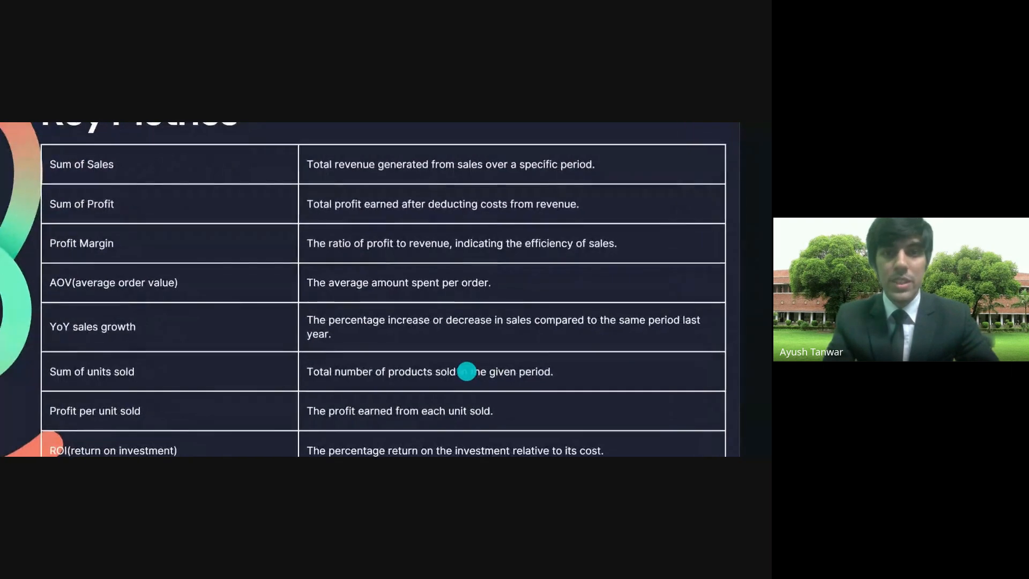
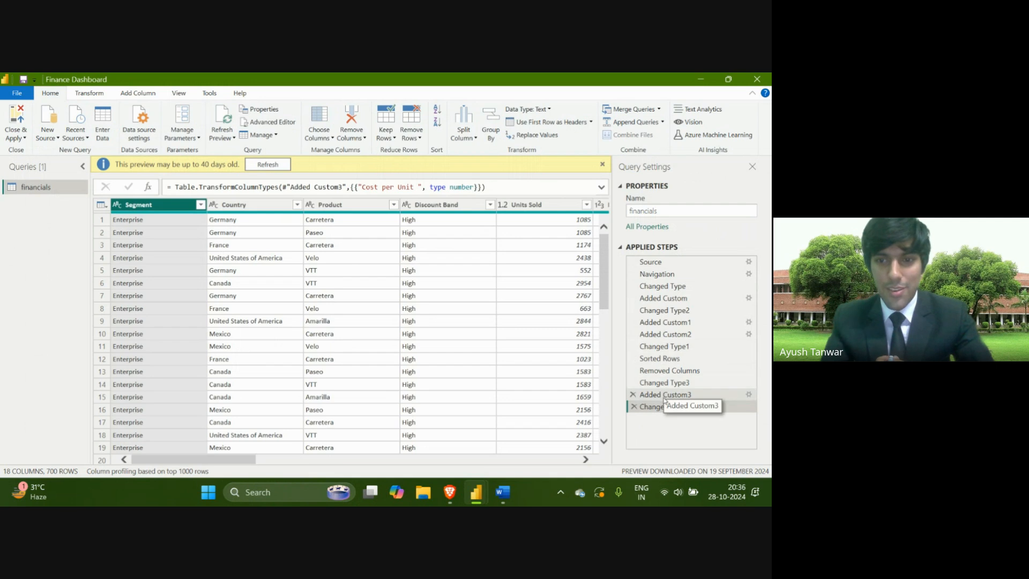
- Examine the columns of the financials query from Segment through Date and Total costs to Cost per Unit
scroll(554, 321, "right", 3)
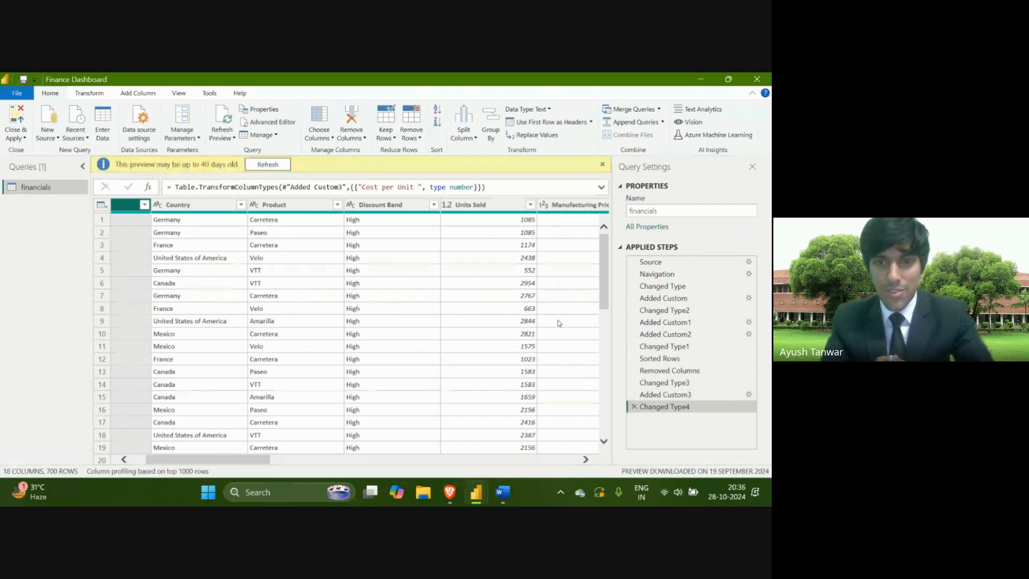
scroll(559, 323, "right", 5)
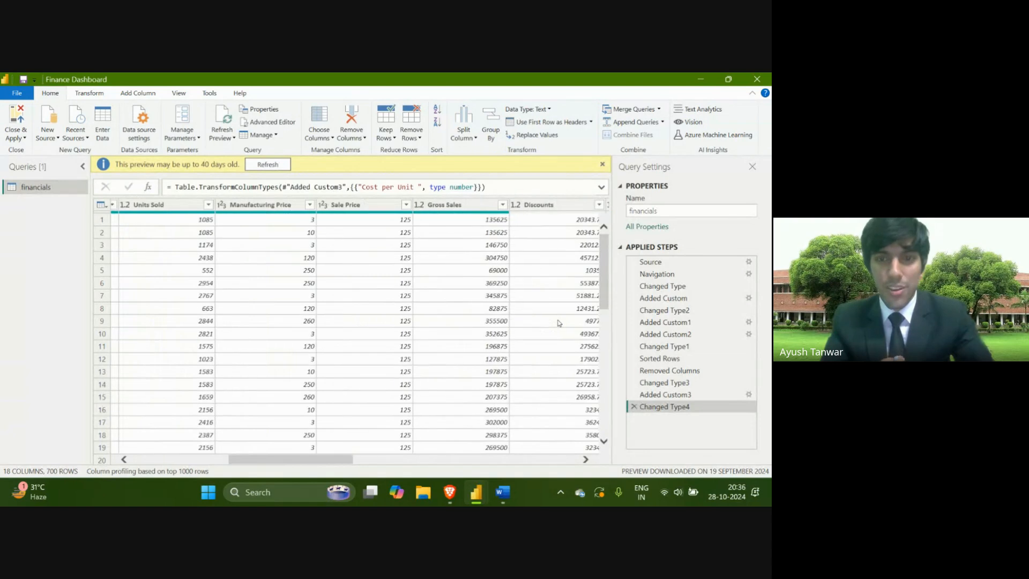
scroll(559, 322, "right", 3)
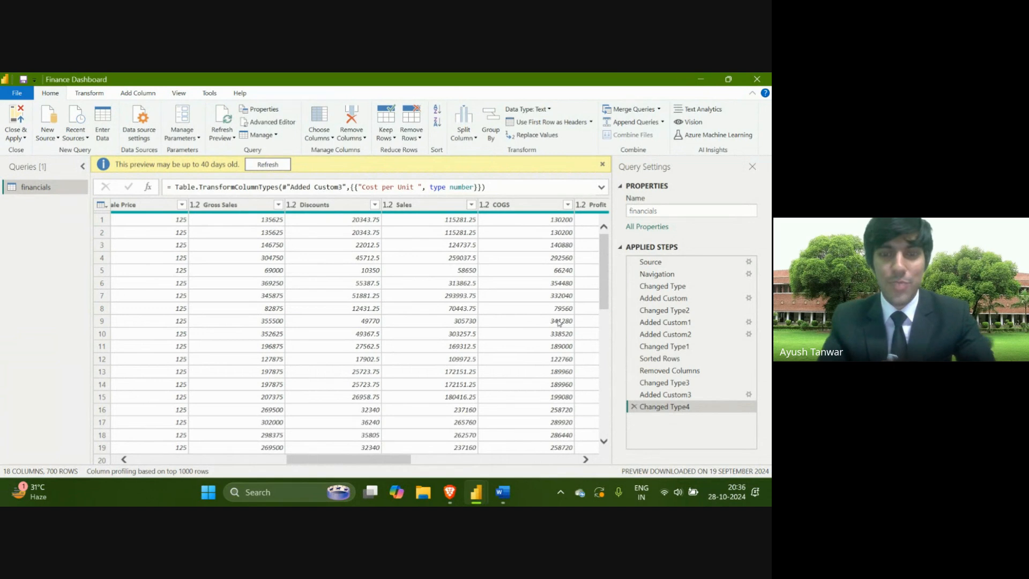
scroll(522, 289, "right", 3)
right_click(512, 283)
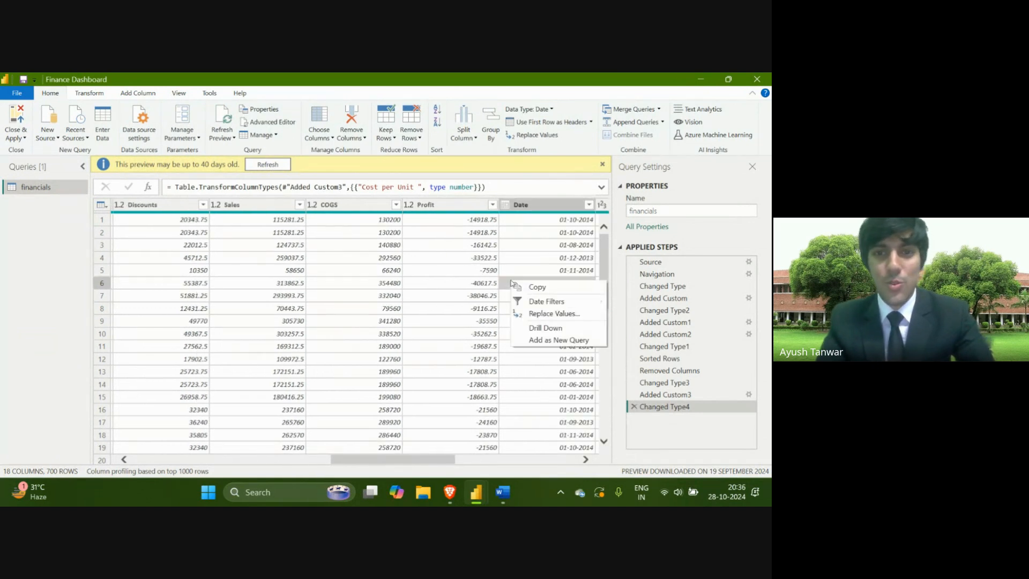
left_click(519, 244)
scroll(519, 247, "right", 3)
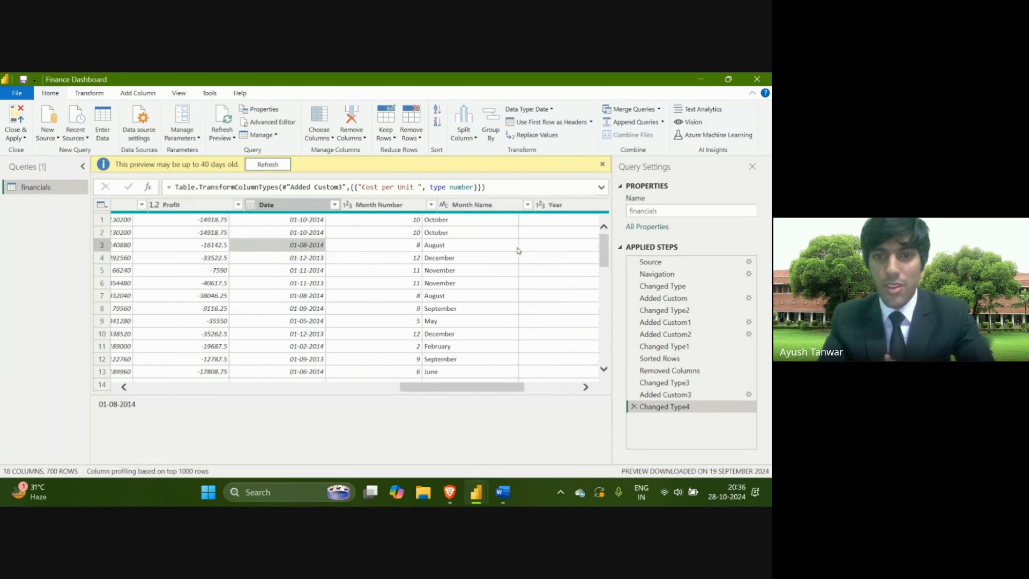
scroll(546, 269, "right", 3)
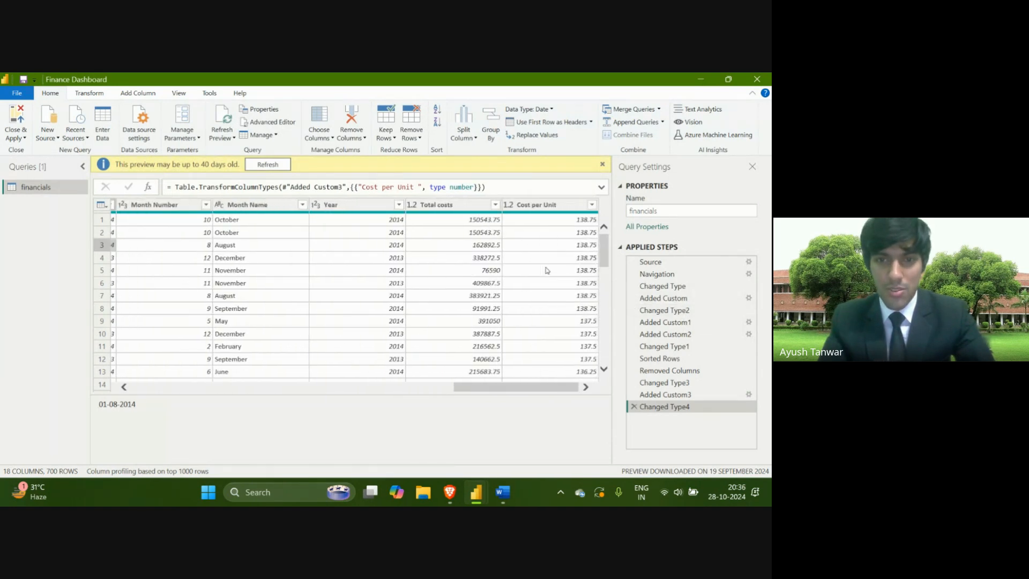
- Inspect the Cost per Unit column and highlight the type-change formula of the Changed Type4 step
left_click(532, 206)
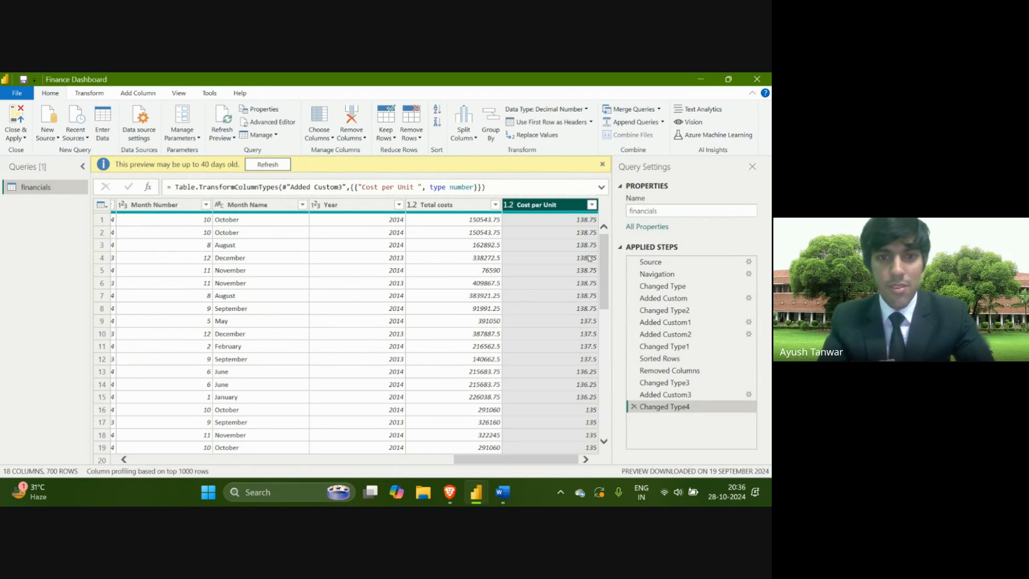
left_click_drag(276, 186, 486, 187)
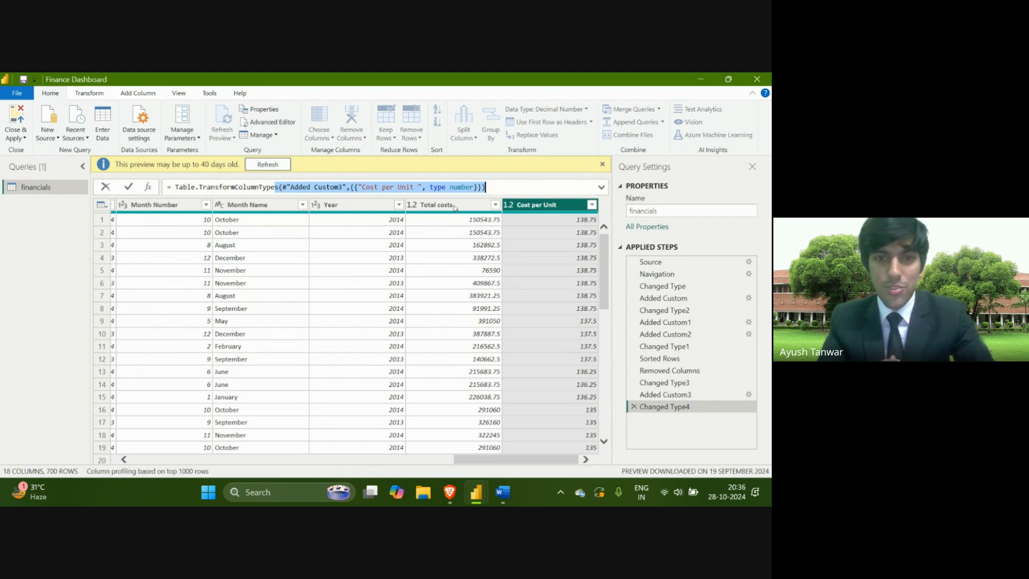
left_click(454, 208)
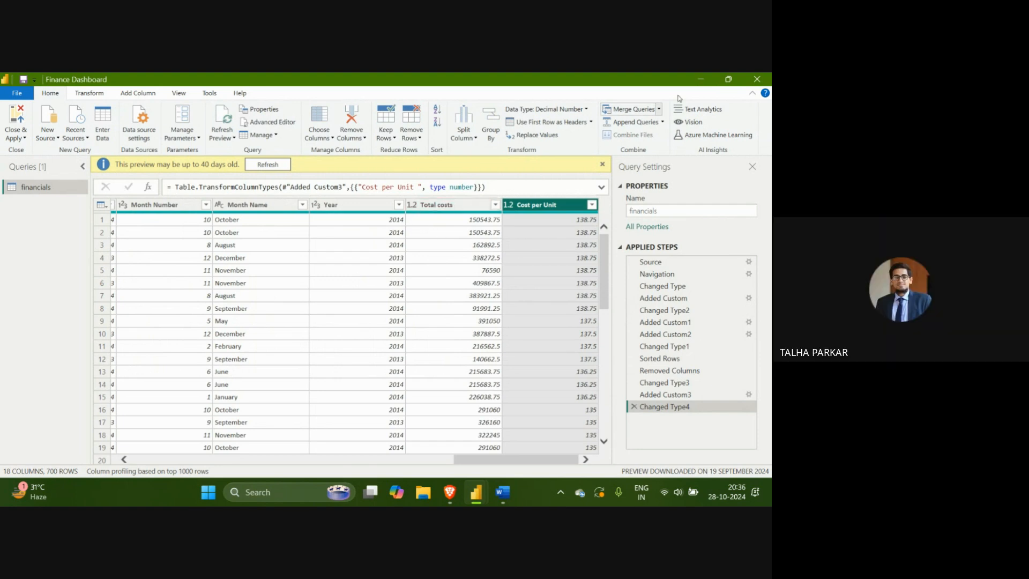
left_click(694, 81)
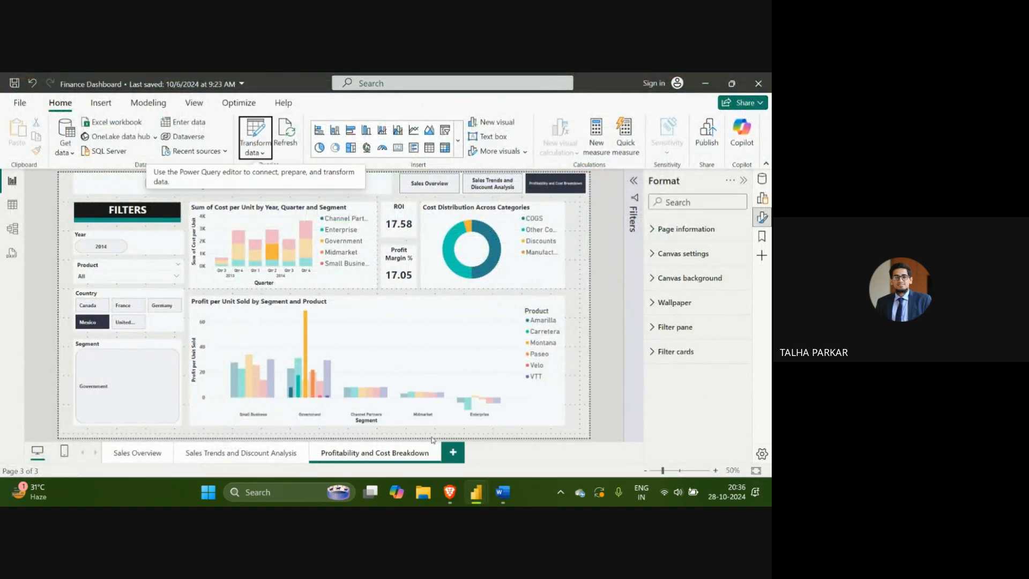
mouse_move(476, 491)
left_click(514, 449)
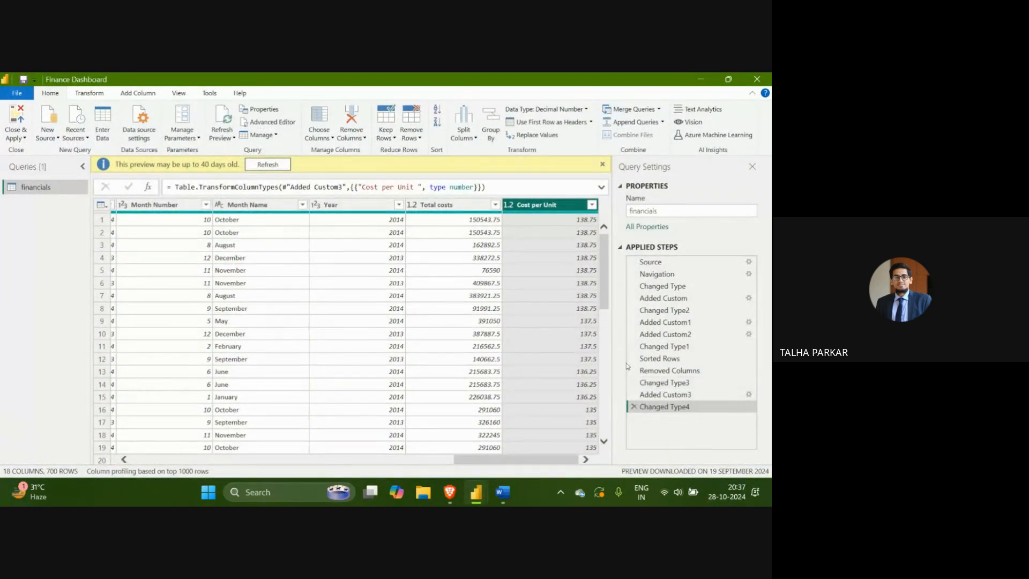
- Inspect the formulas of the applied steps Added Custom3, Added Custom2 and Added Custom1, and close the Power Query editor
left_click(663, 395)
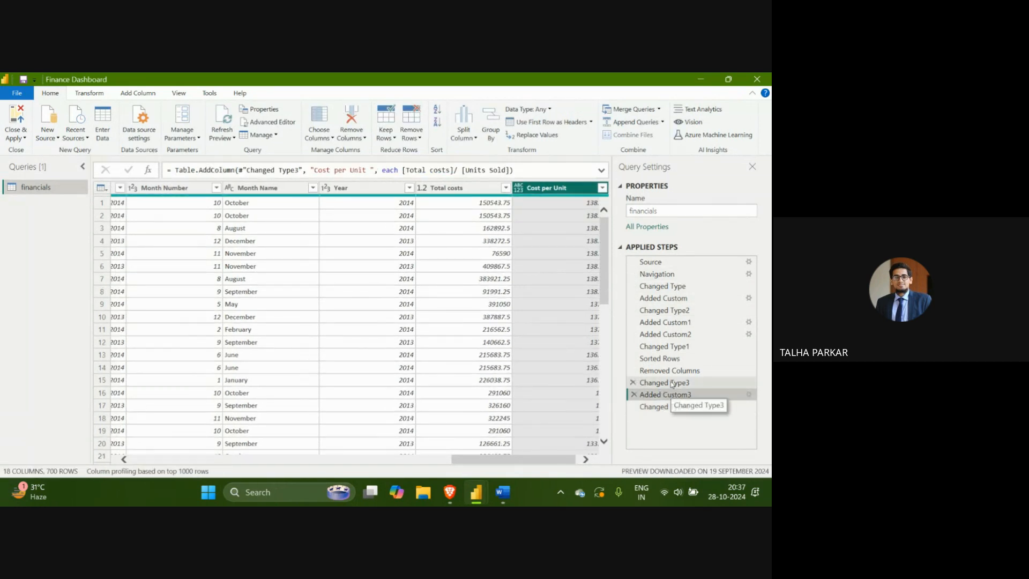
left_click(699, 339)
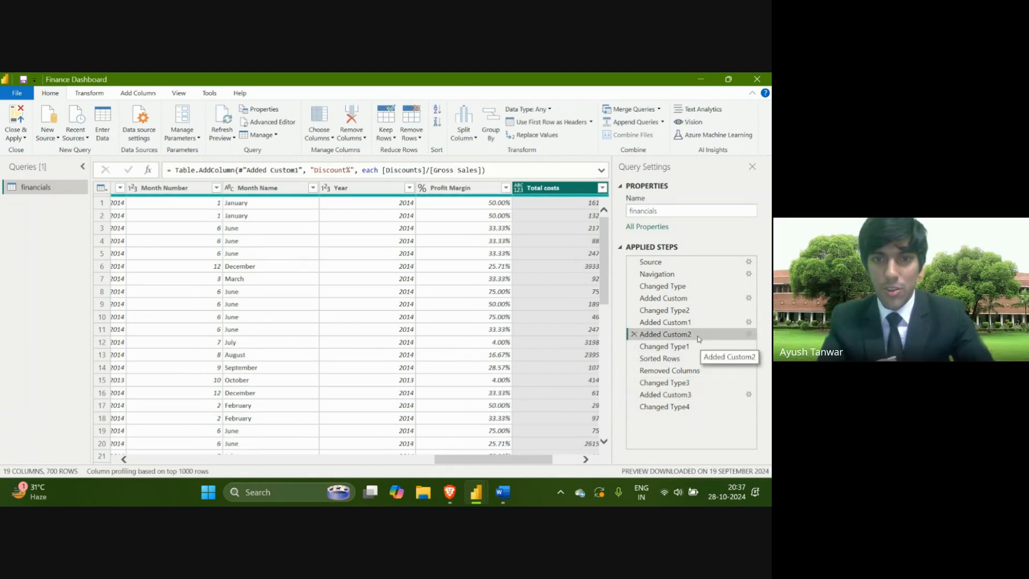
left_click(668, 323)
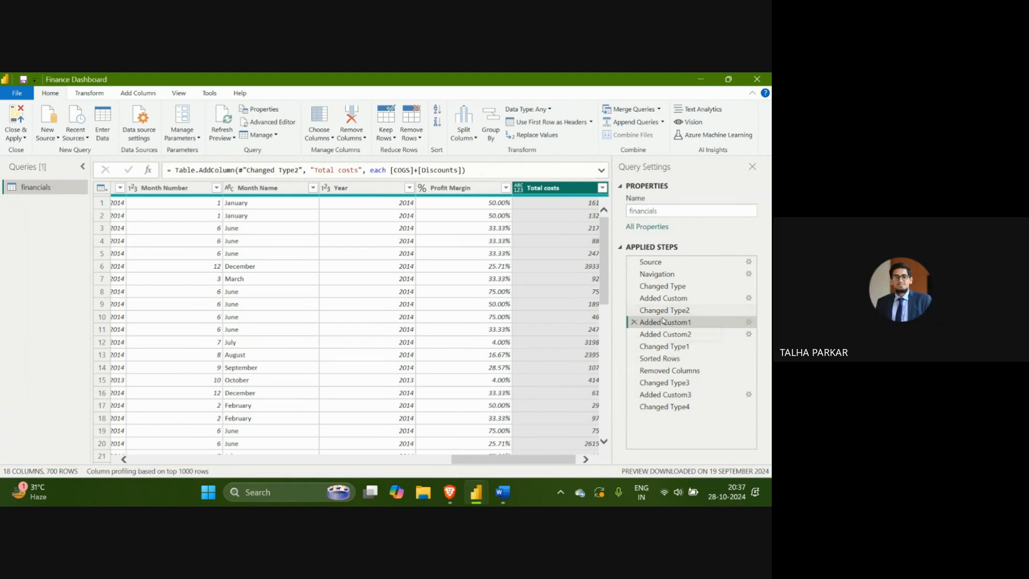
left_click(664, 332)
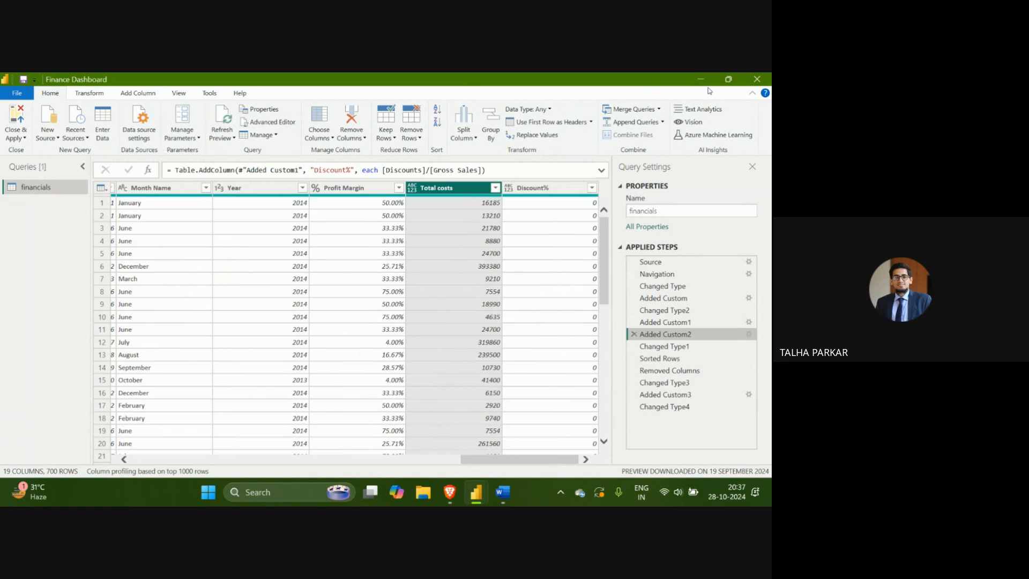
left_click(755, 79)
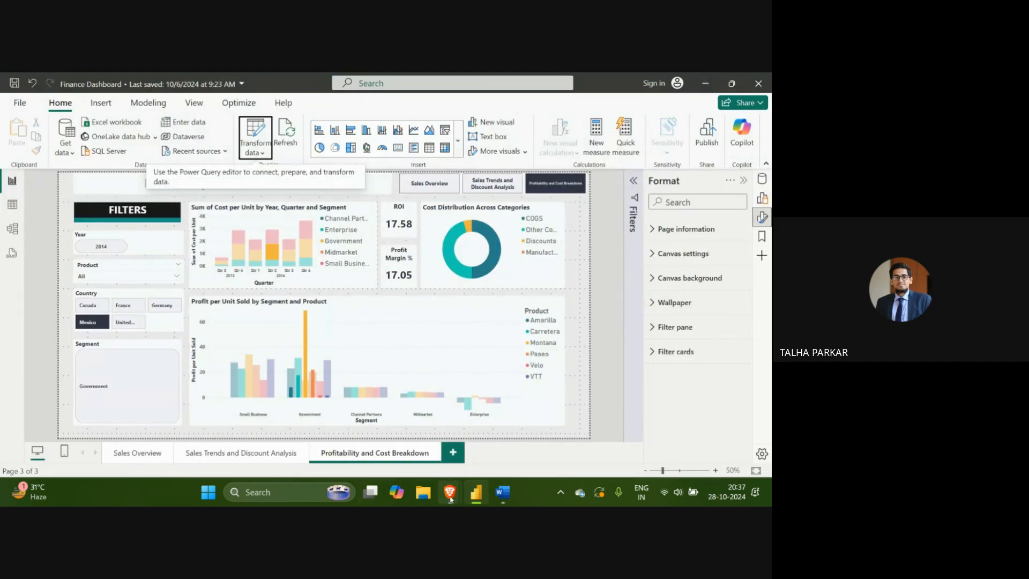
- Switch to the Google Meet call, turn off the infinity mirror warning for good, and stop presenting the screen
mouse_move(450, 492)
mouse_move(396, 432)
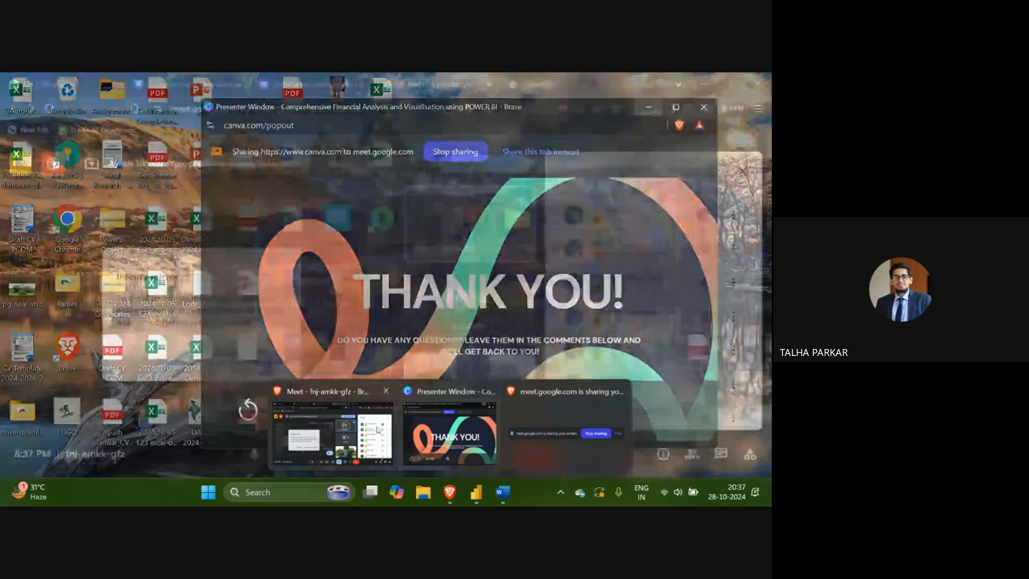
left_click(378, 429)
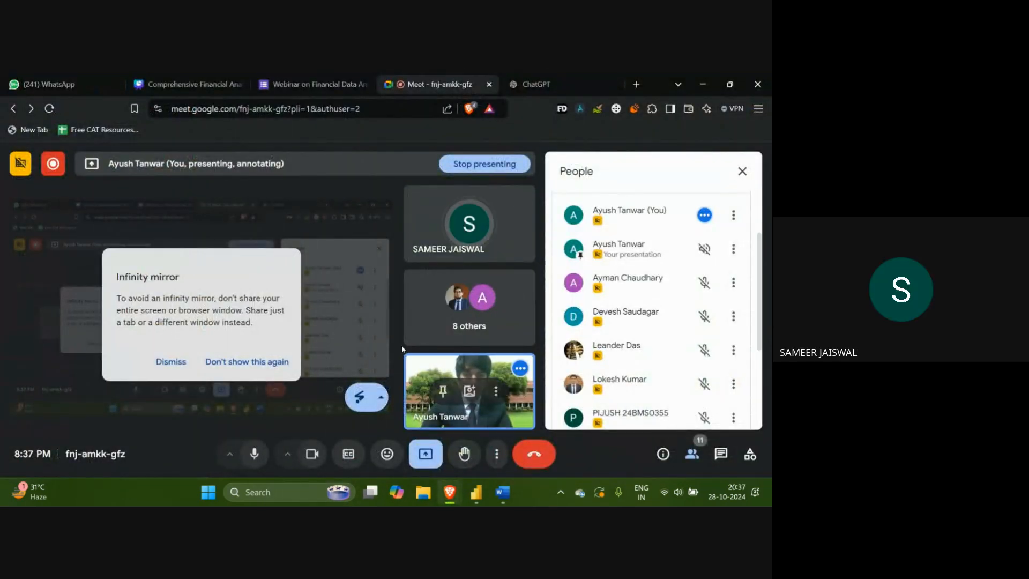
left_click(244, 361)
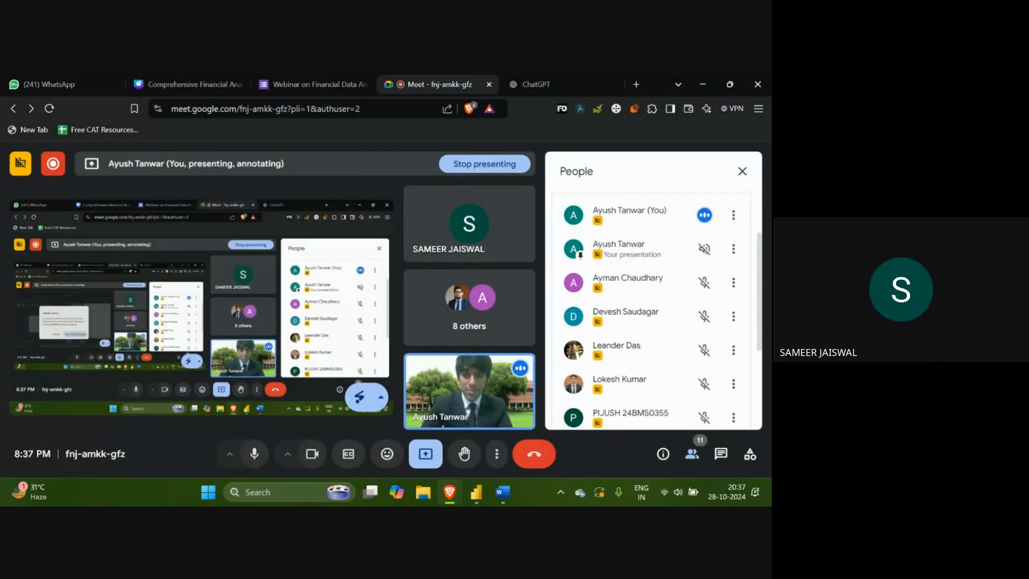
mouse_move(449, 492)
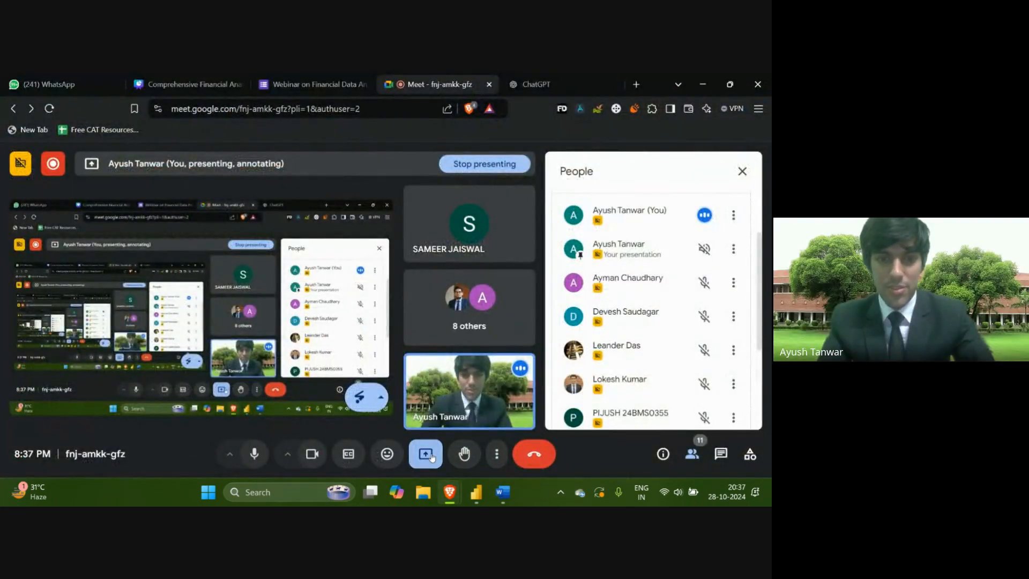
left_click(431, 456)
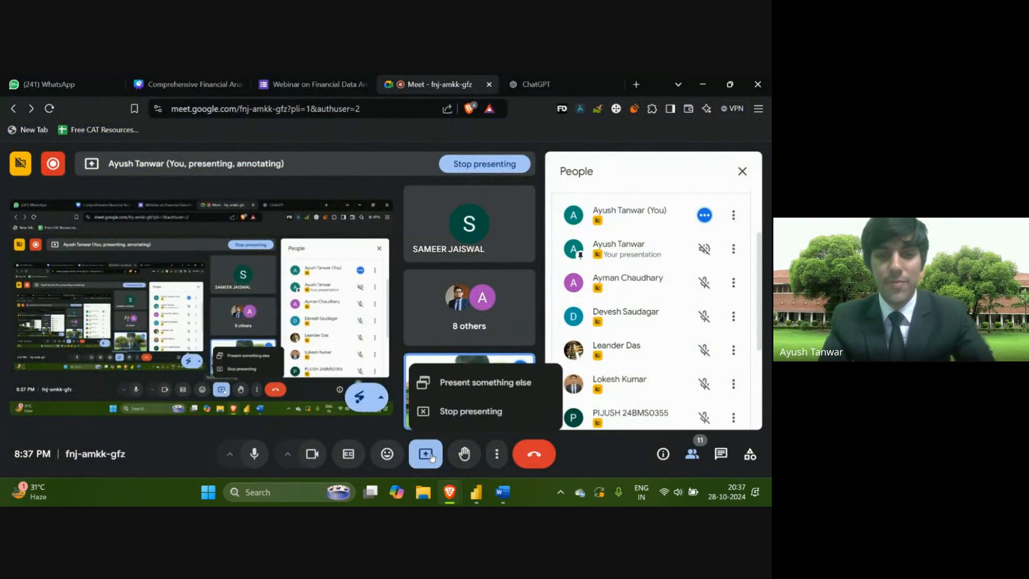
left_click(459, 416)
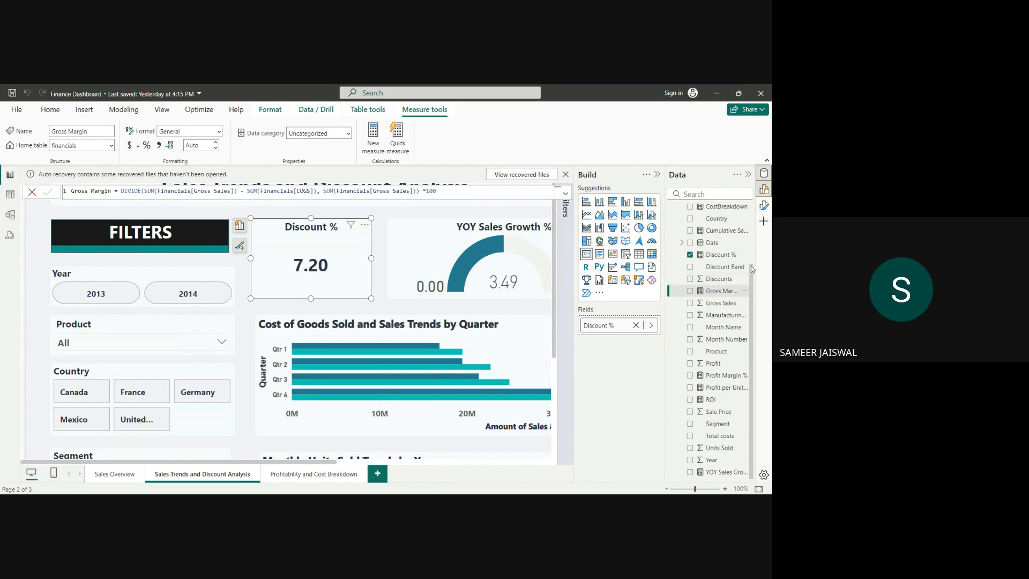
- Inspect the formulas of the AOV and CostBreakdown measures in the financials table
left_click_drag(751, 264, 749, 206)
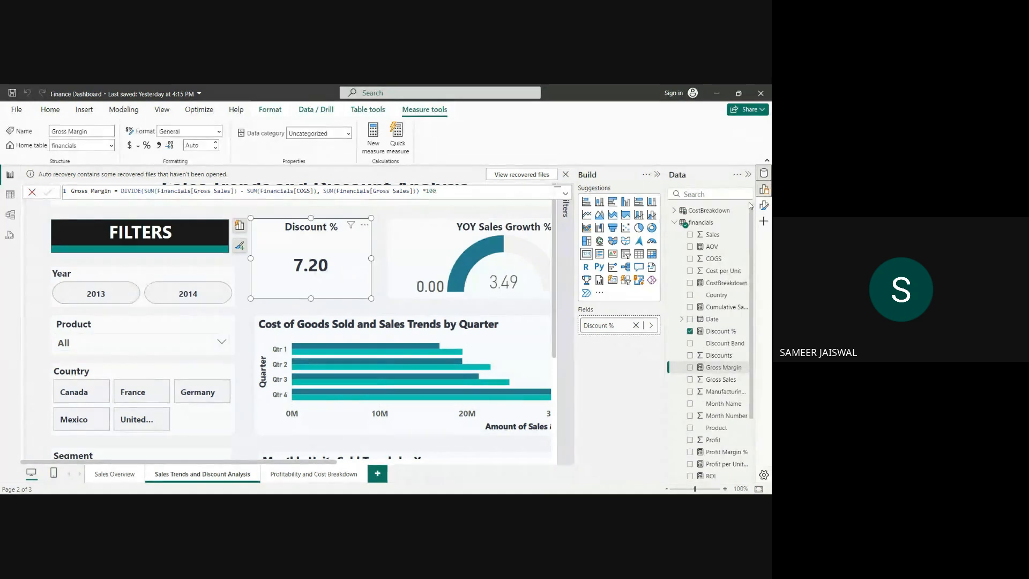
left_click(722, 249)
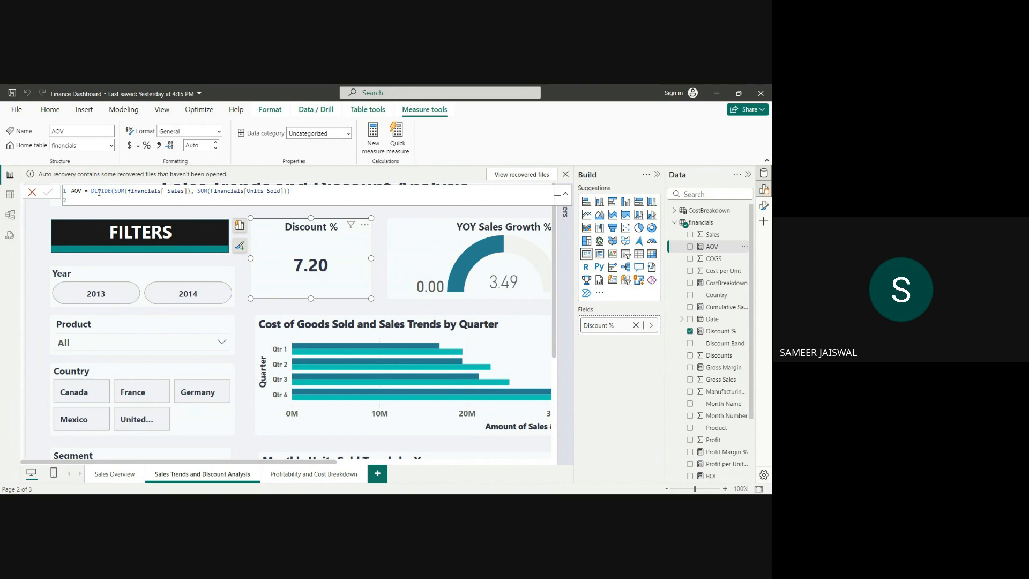
left_click(715, 284)
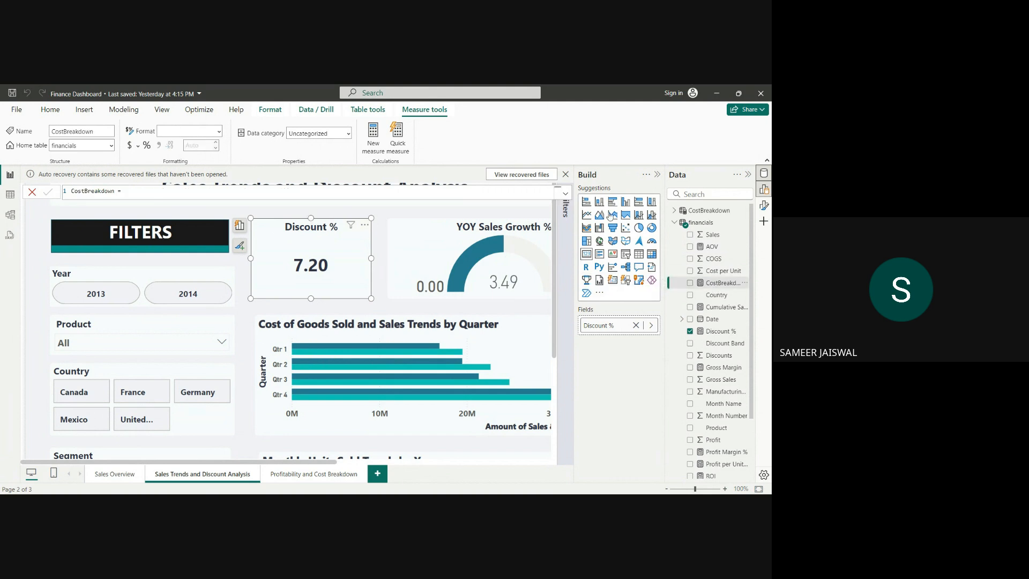
- Examine the CostBreakdown table's UNION formula and its cost category rows in the table view, and return to the report
left_click(702, 214)
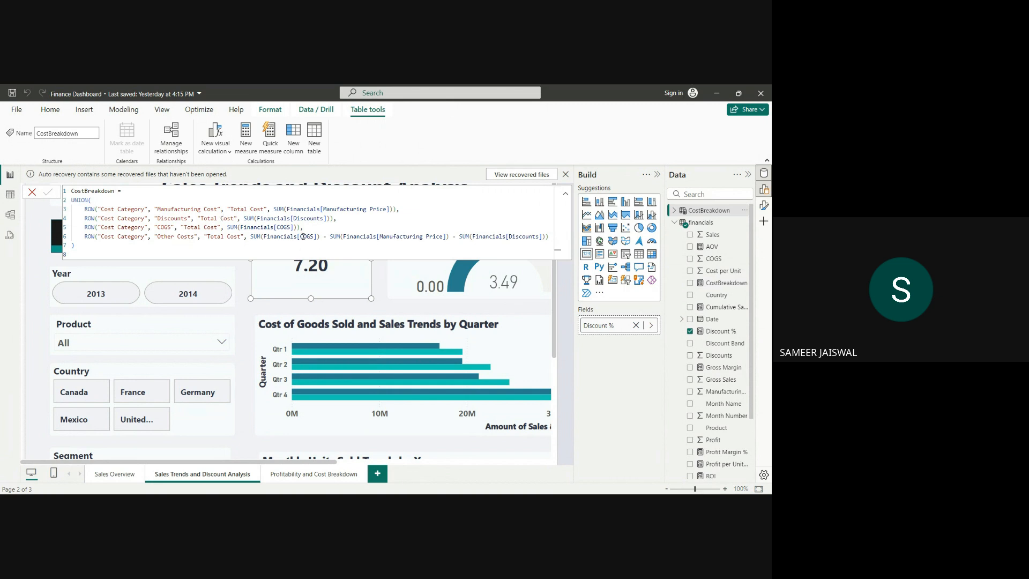
left_click(10, 196)
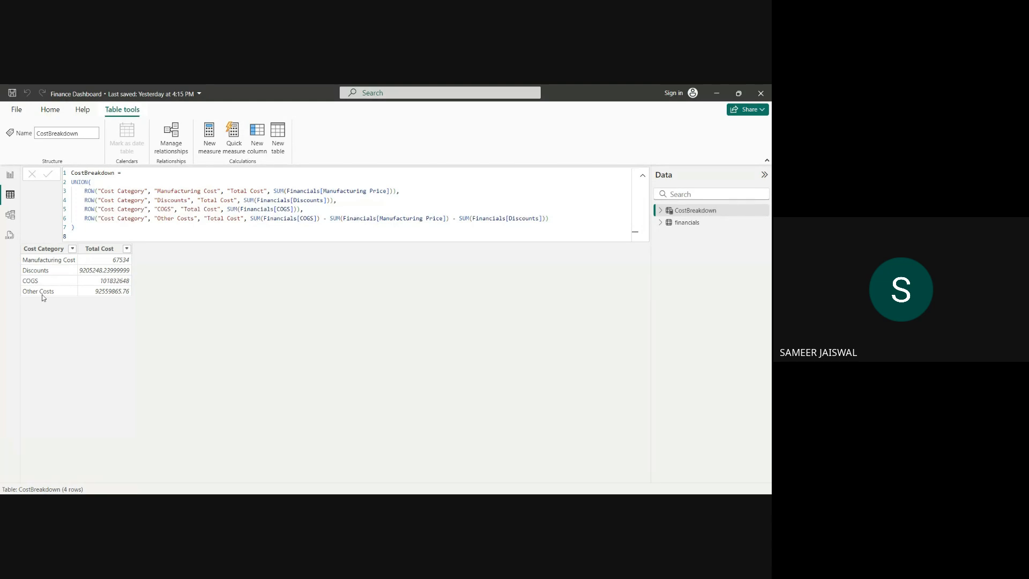
left_click(9, 177)
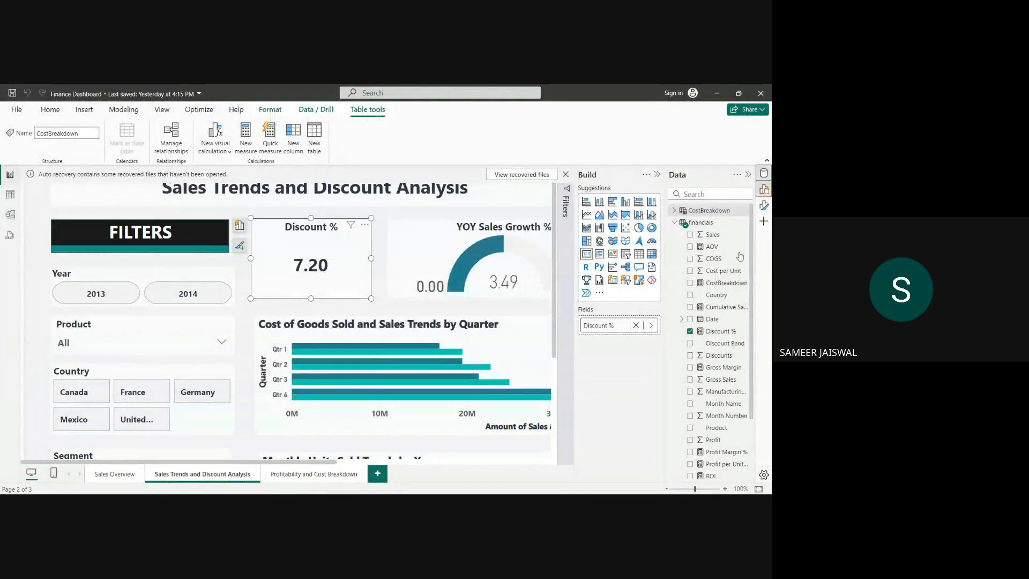
- Inspect the DAX formulas of the Discount %, Gross Margin and Profit Margin % measures in the financials table
left_click(720, 331)
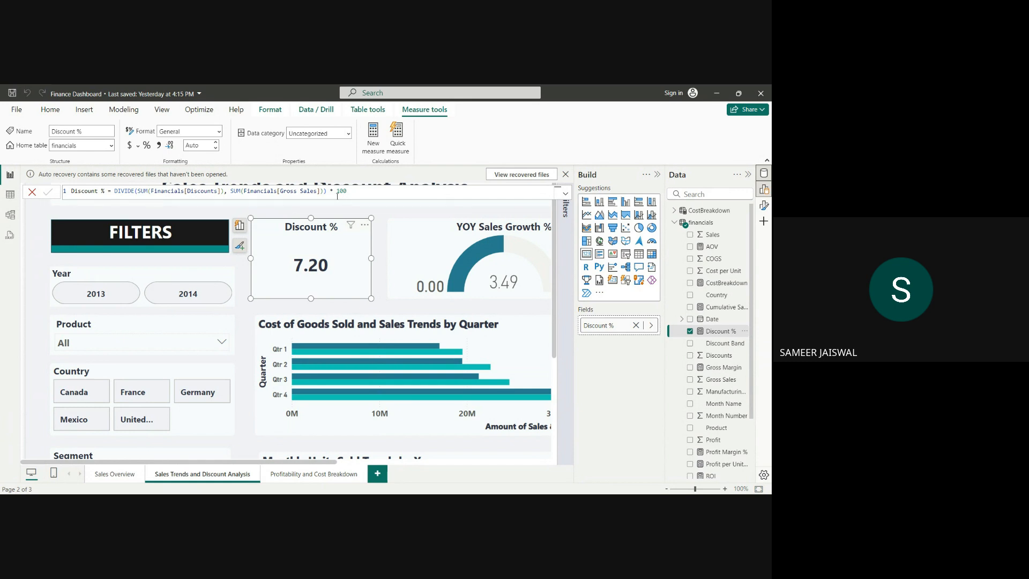
left_click(722, 369)
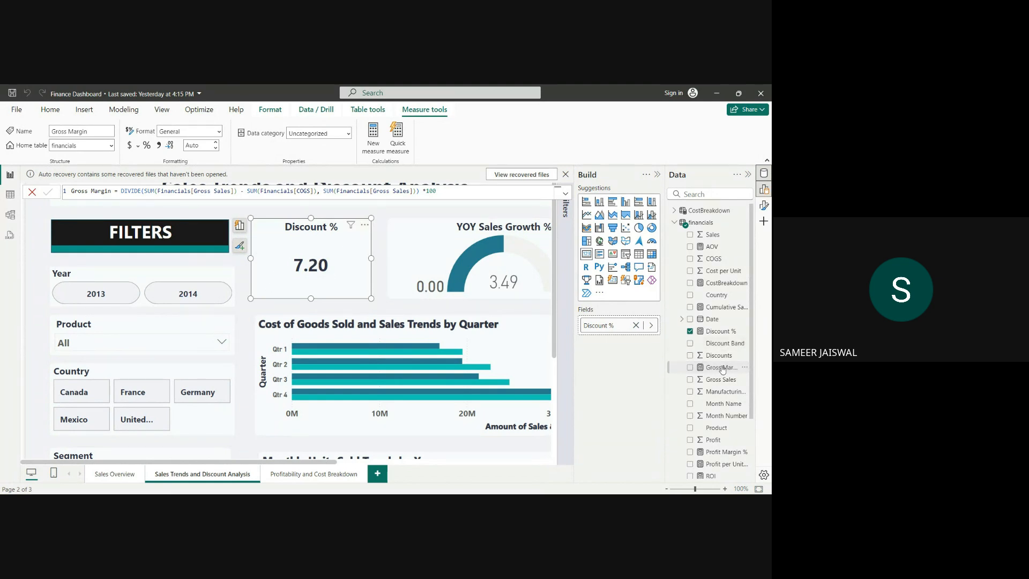
left_click(718, 331)
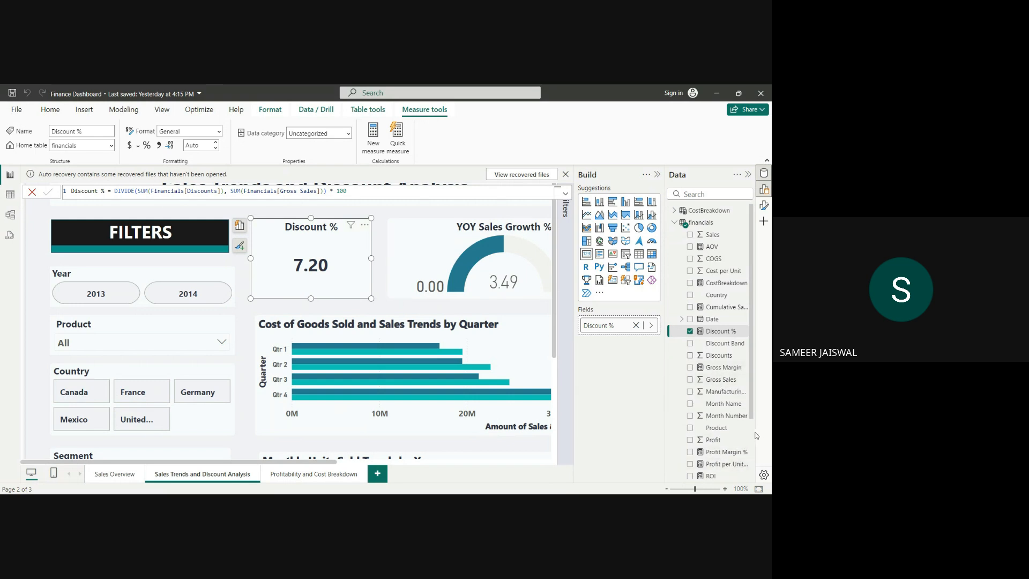
scroll(753, 429, "down", 3)
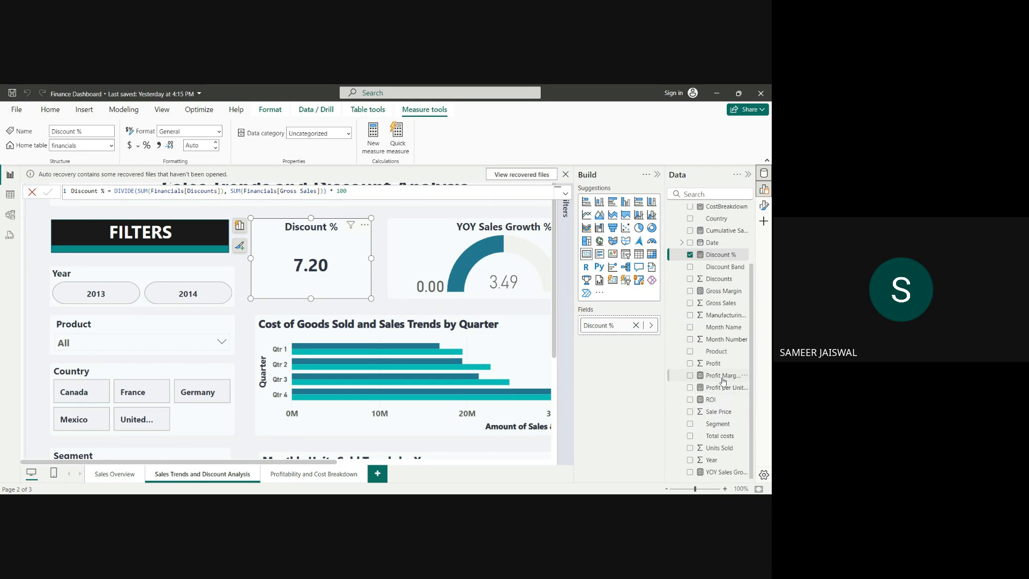
left_click(721, 377)
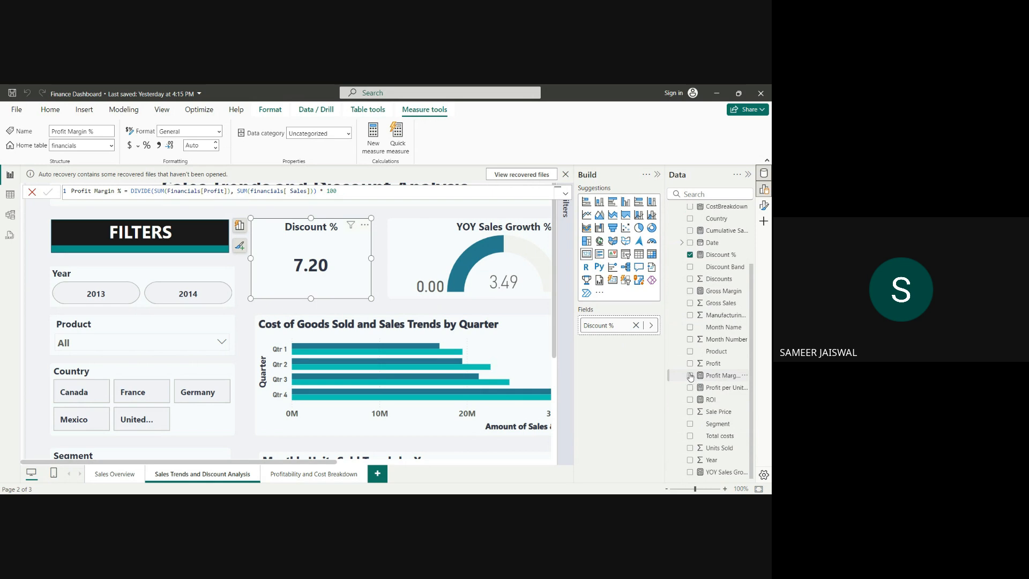
double_click(708, 376)
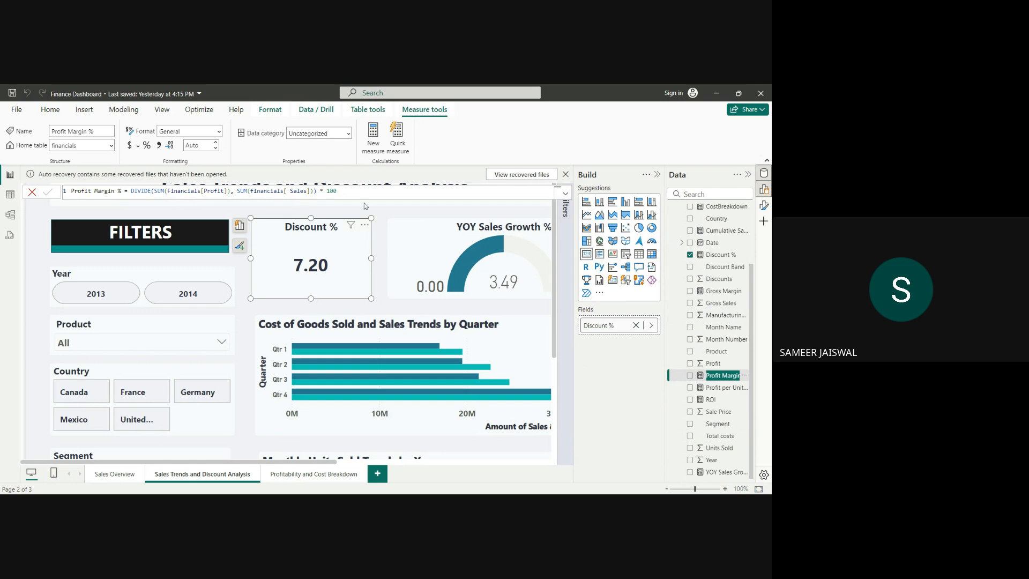
- Inspect the DAX formulas of the Profit per Unit Sold, ROI and YOY Sales Growth measures, and return to the Sales Overview page
left_click(703, 391)
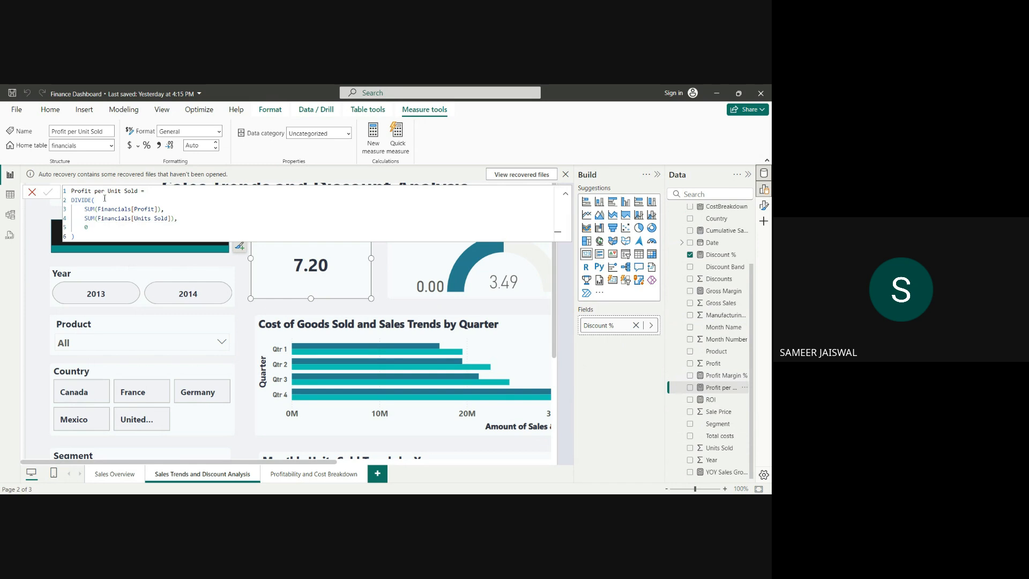
left_click(713, 401)
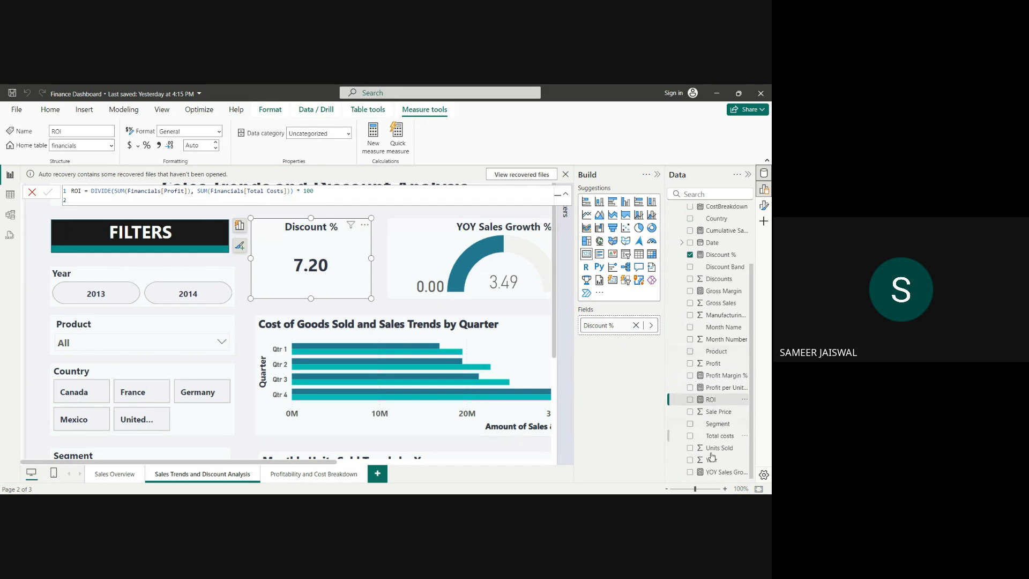
left_click(721, 472)
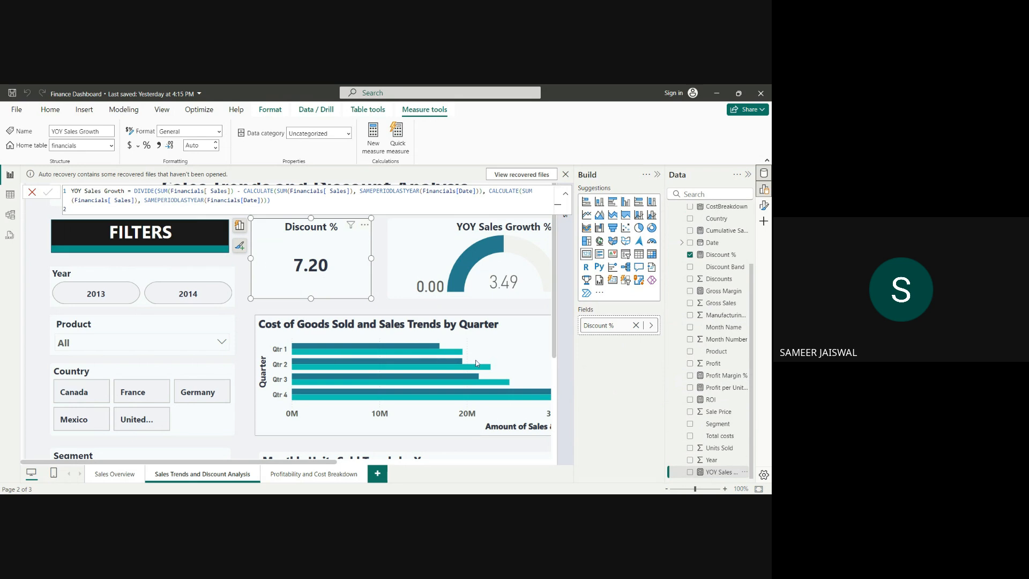
left_click(115, 474)
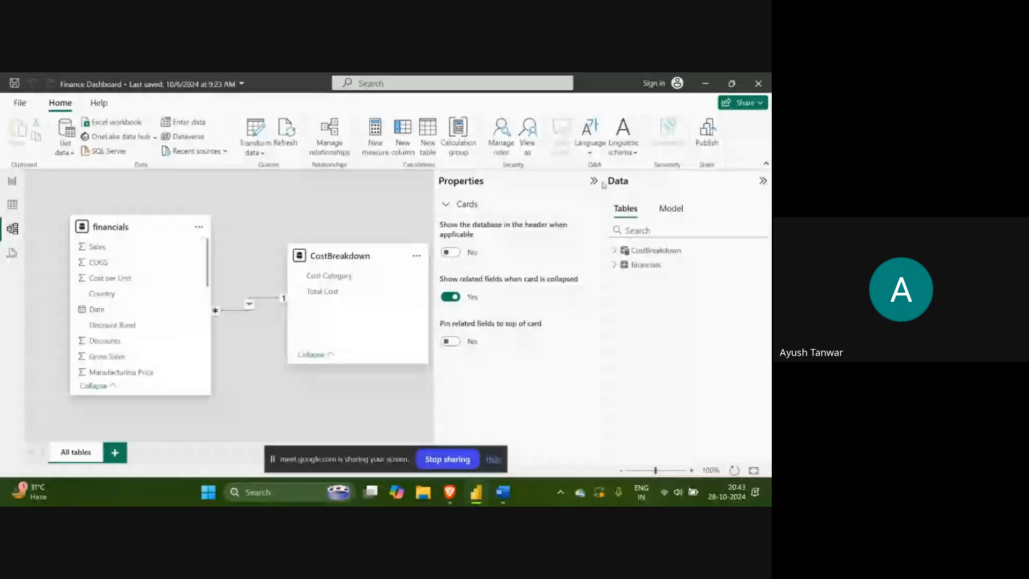
- Collapse the model properties and examine the relationship between the financials and CostBreakdown tables in the model diagram
left_click(594, 186)
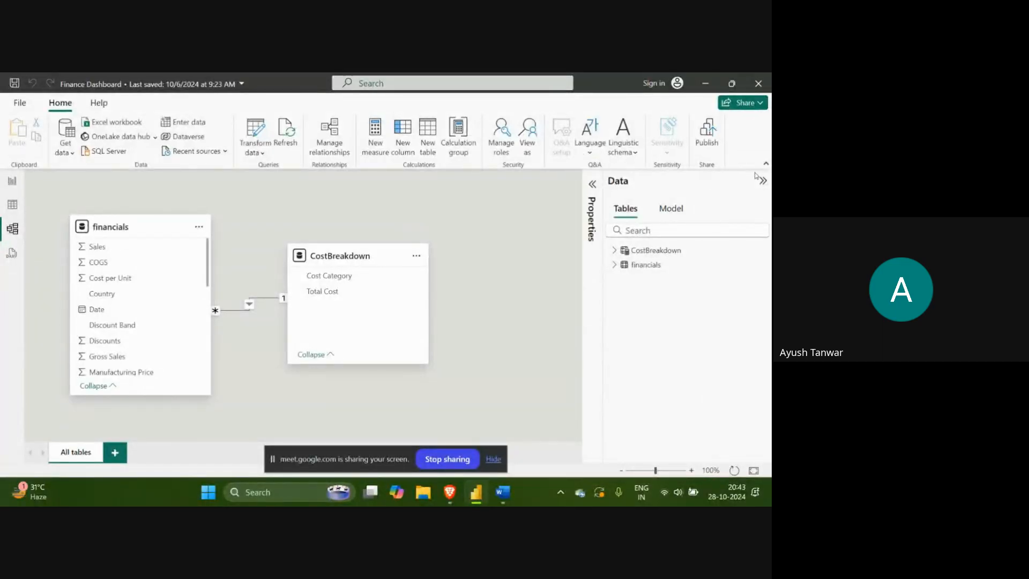
scroll(382, 302, "up", 5)
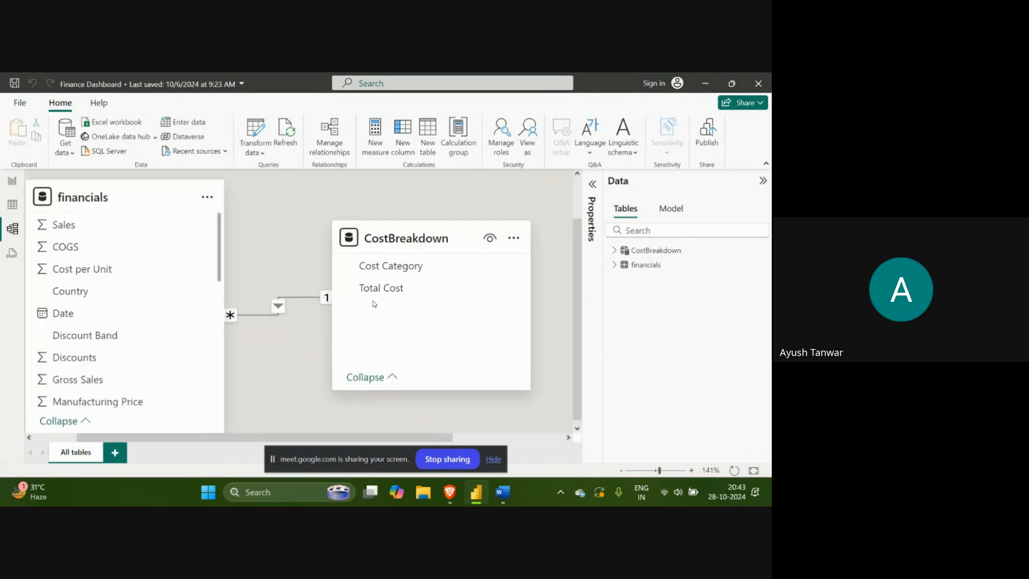
scroll(394, 292, "down", 6)
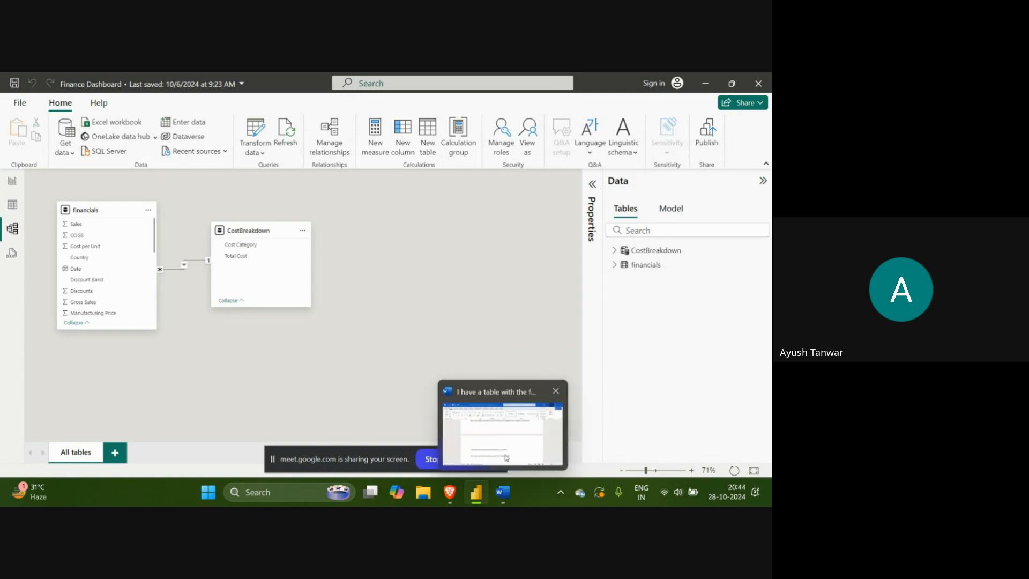
- Return to the Finance Dashboard window and stop sharing the screen in the Google Meet call
left_click(475, 490)
left_click(475, 490)
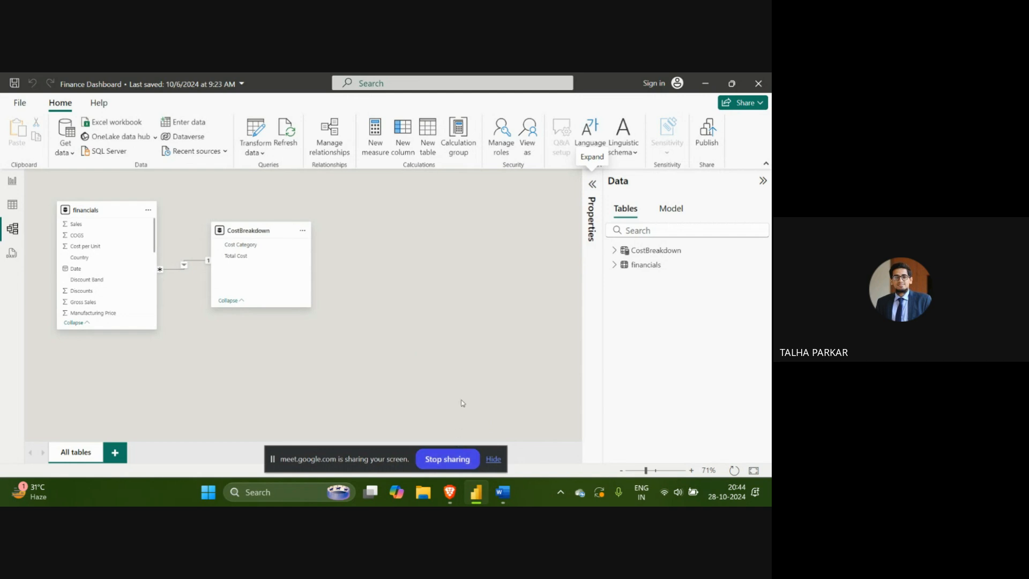
mouse_move(449, 492)
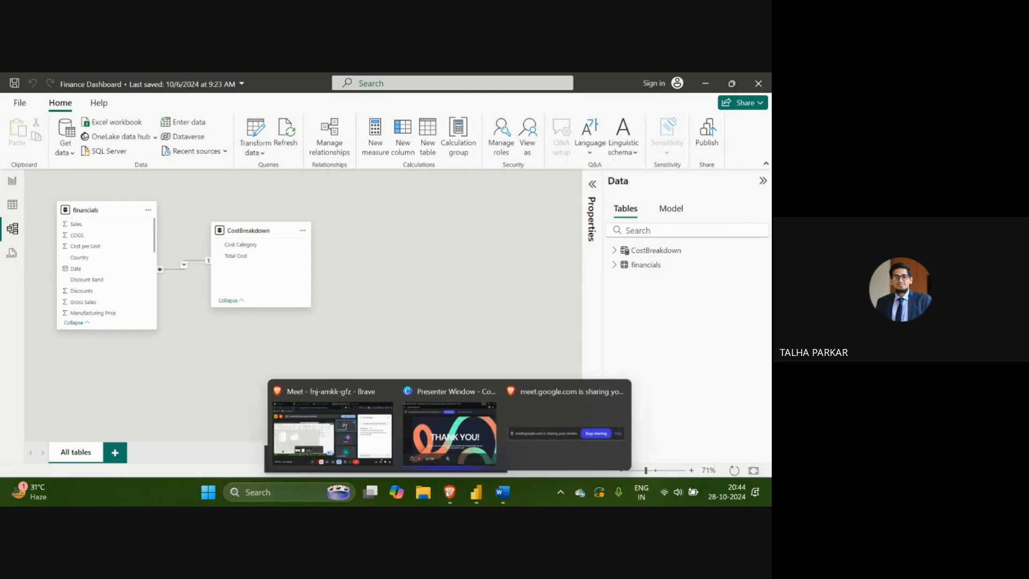
mouse_move(385, 440)
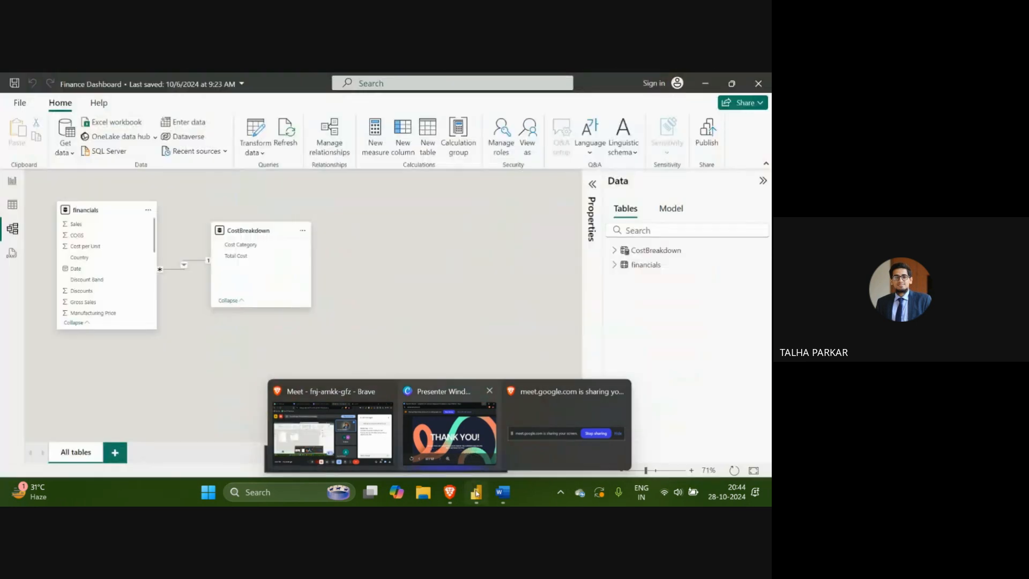
left_click(476, 494)
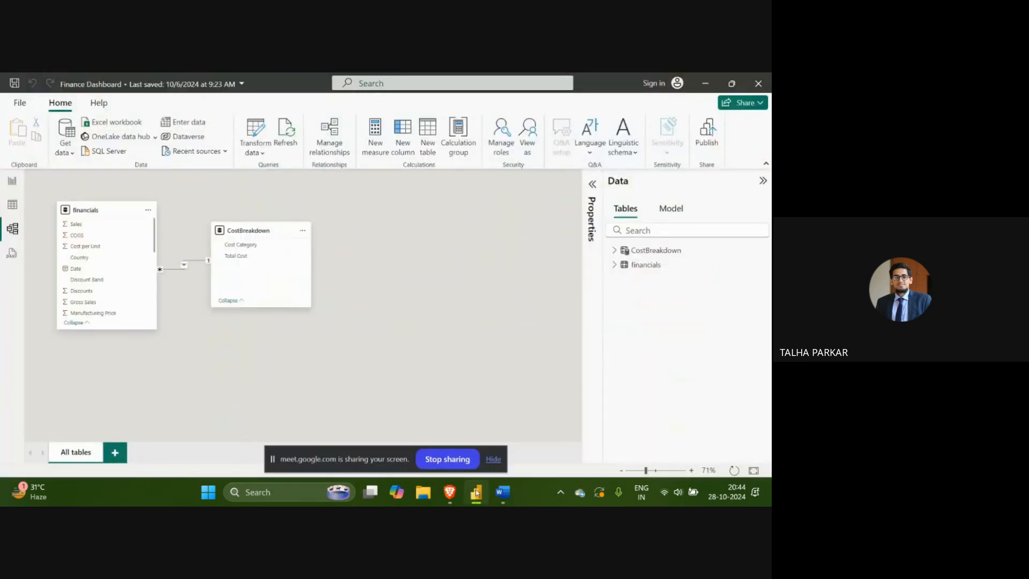
left_click(462, 460)
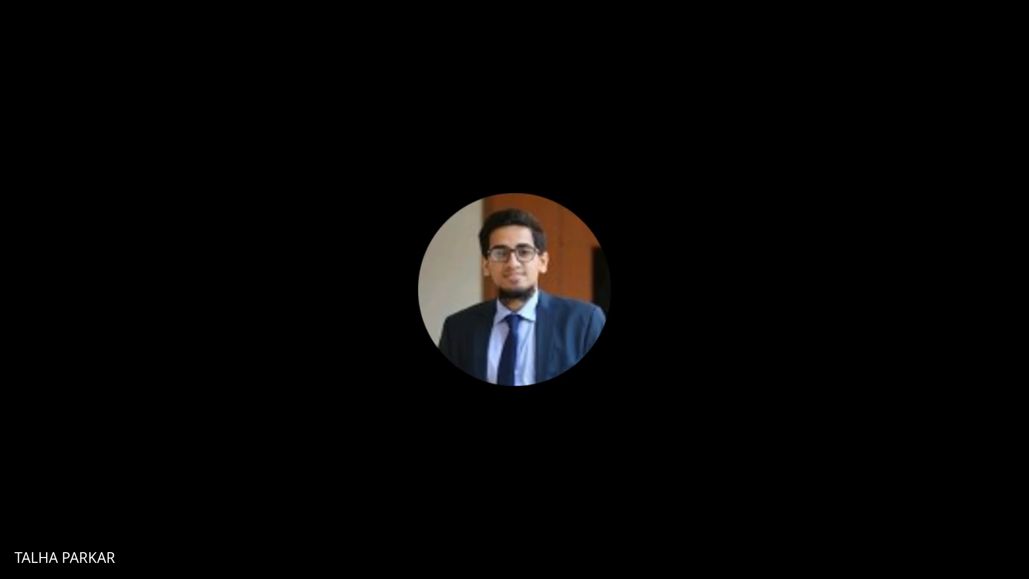